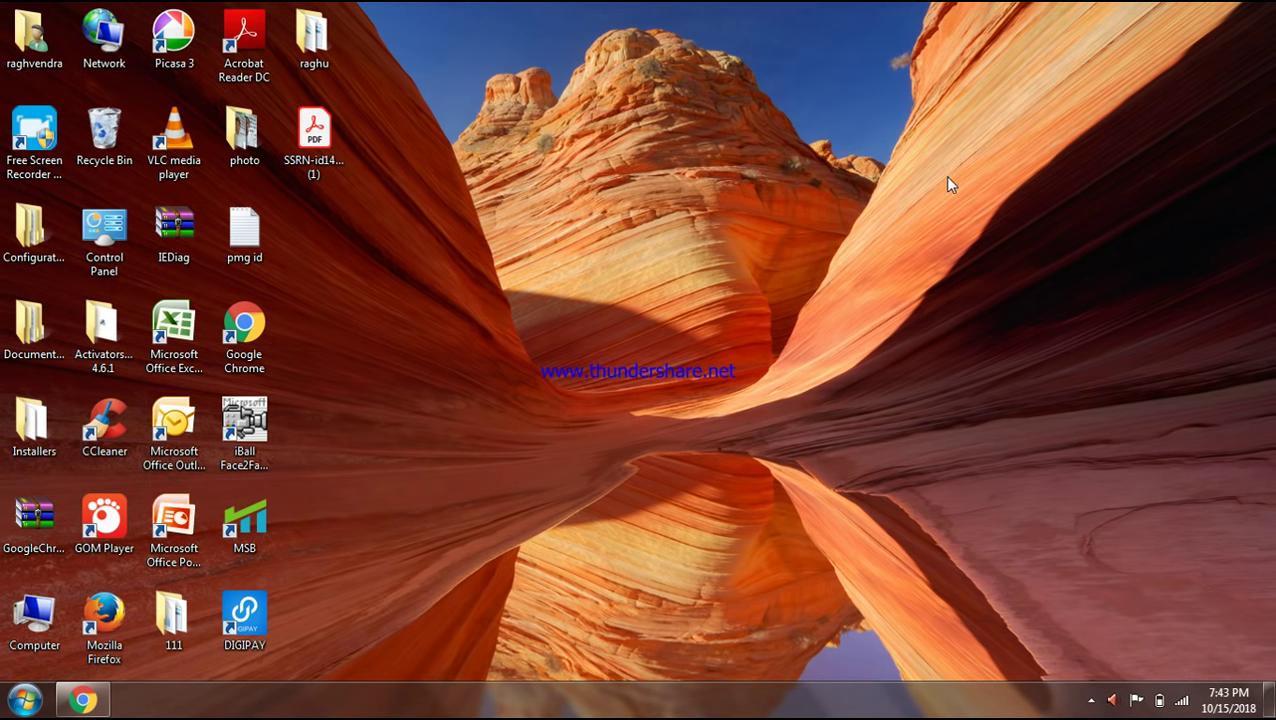
- Refresh the Windows desktop four times from its context menu, then restore the Chrome window
right_click(950, 183)
click(975, 230)
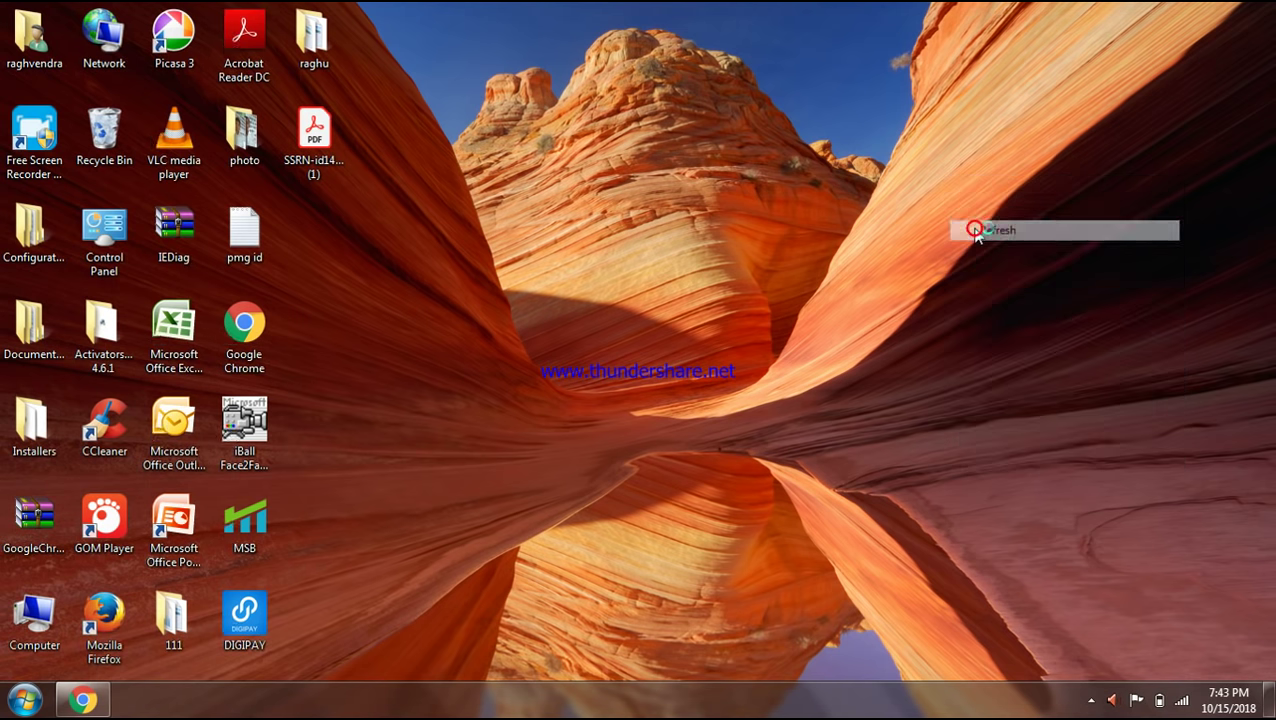
right_click(976, 233)
click(1008, 283)
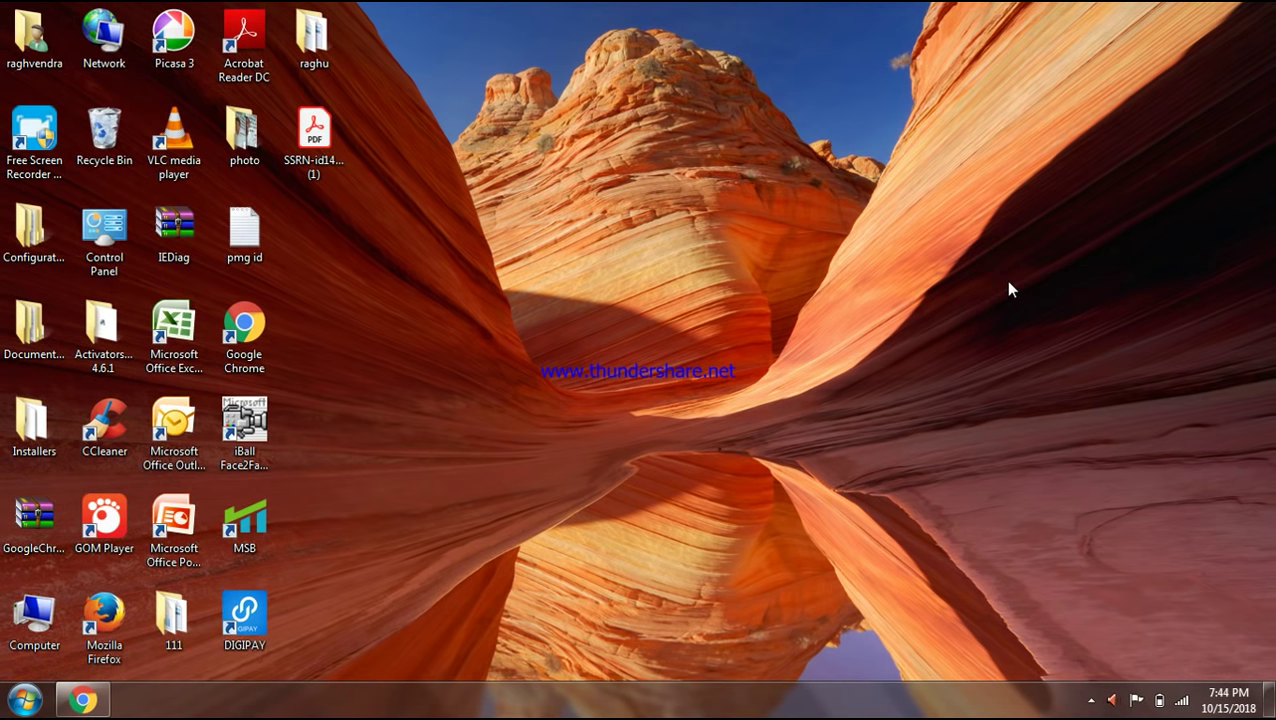
right_click(901, 157)
click(928, 208)
right_click(947, 253)
click(995, 297)
click(109, 697)
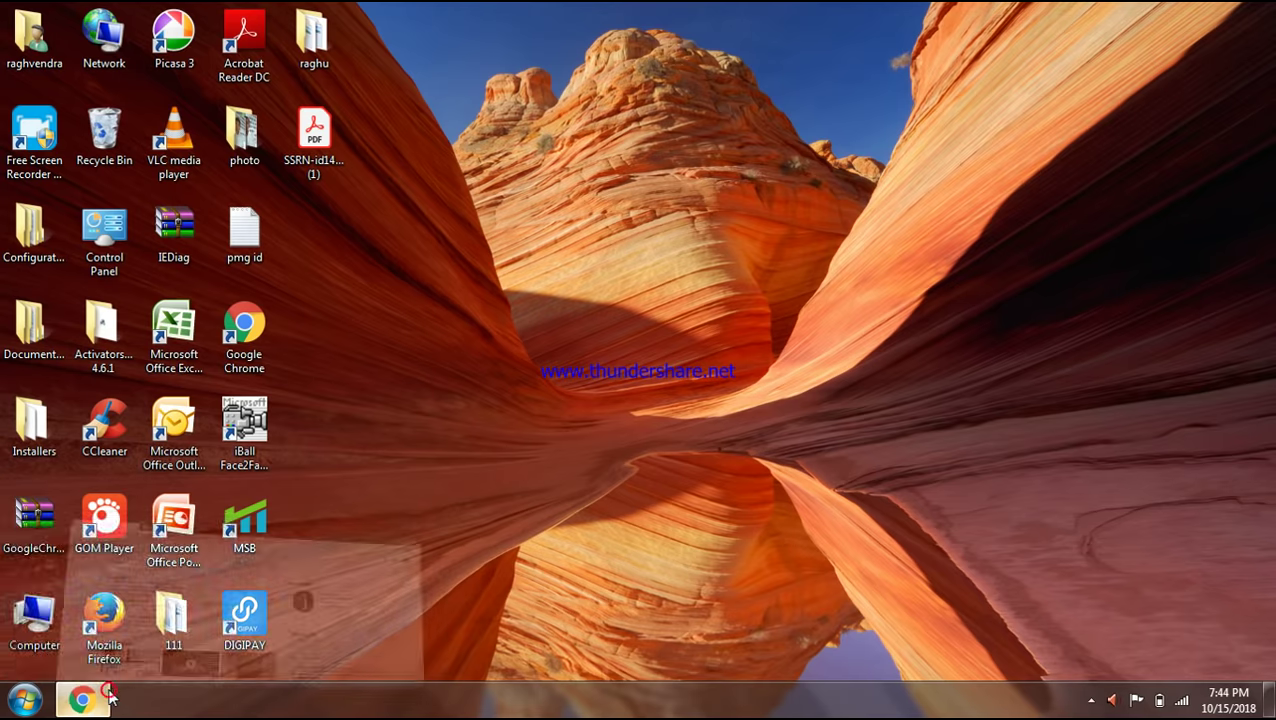
- Search Google for 'pmgdish' and open the PMGDISHA Login sitelink
click(227, 104)
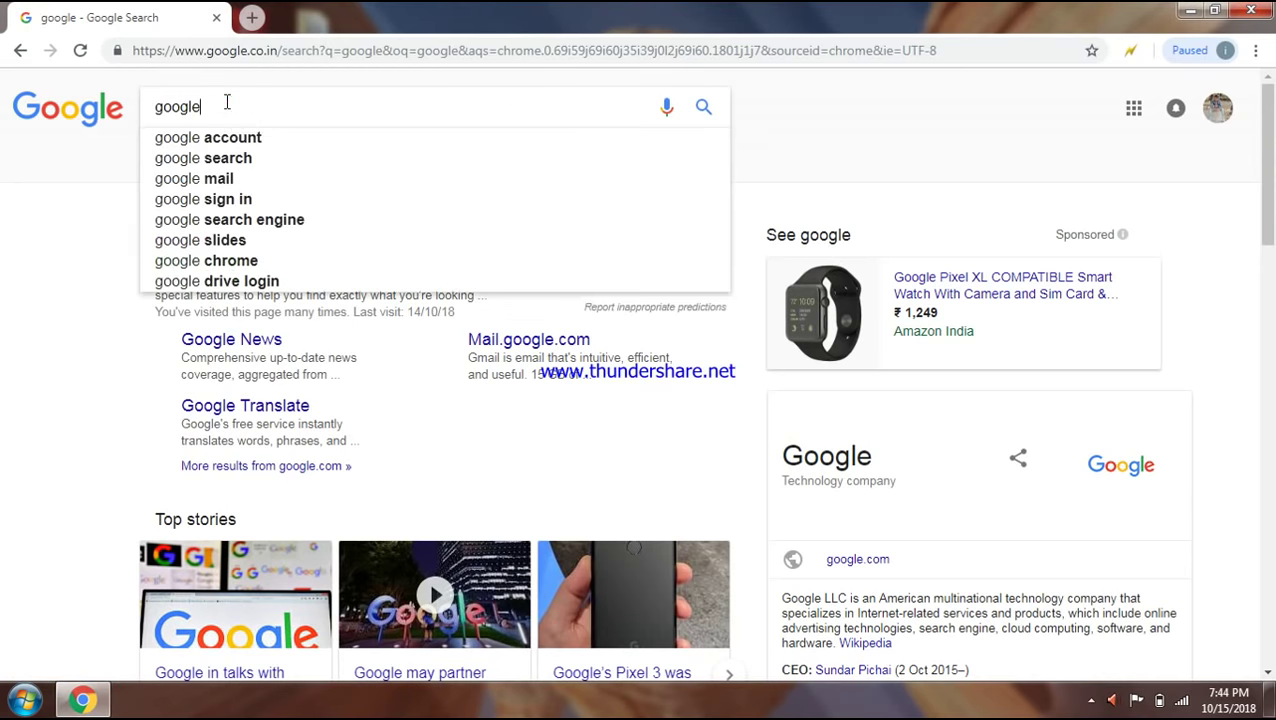
key(BackSpace)
key(BackSpace)
key(BackSpace)
key(BackSpace)
key(BackSpace)
text(p)
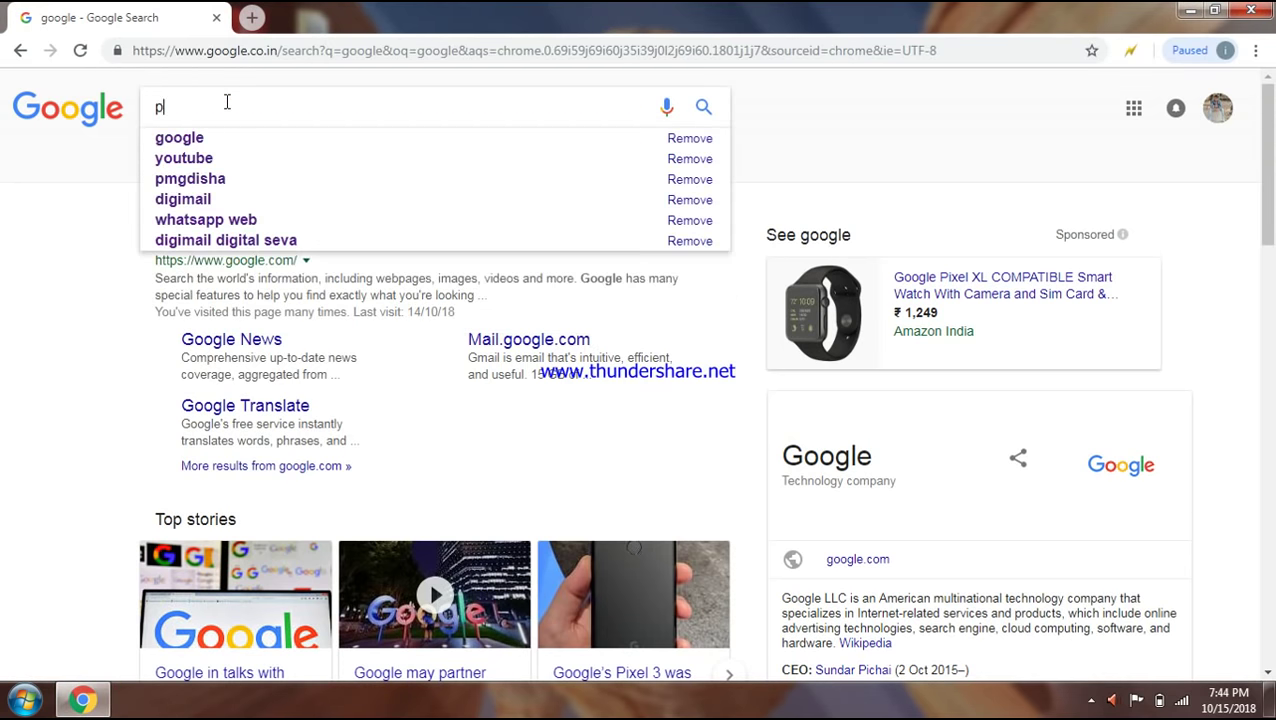
text(mgdish)
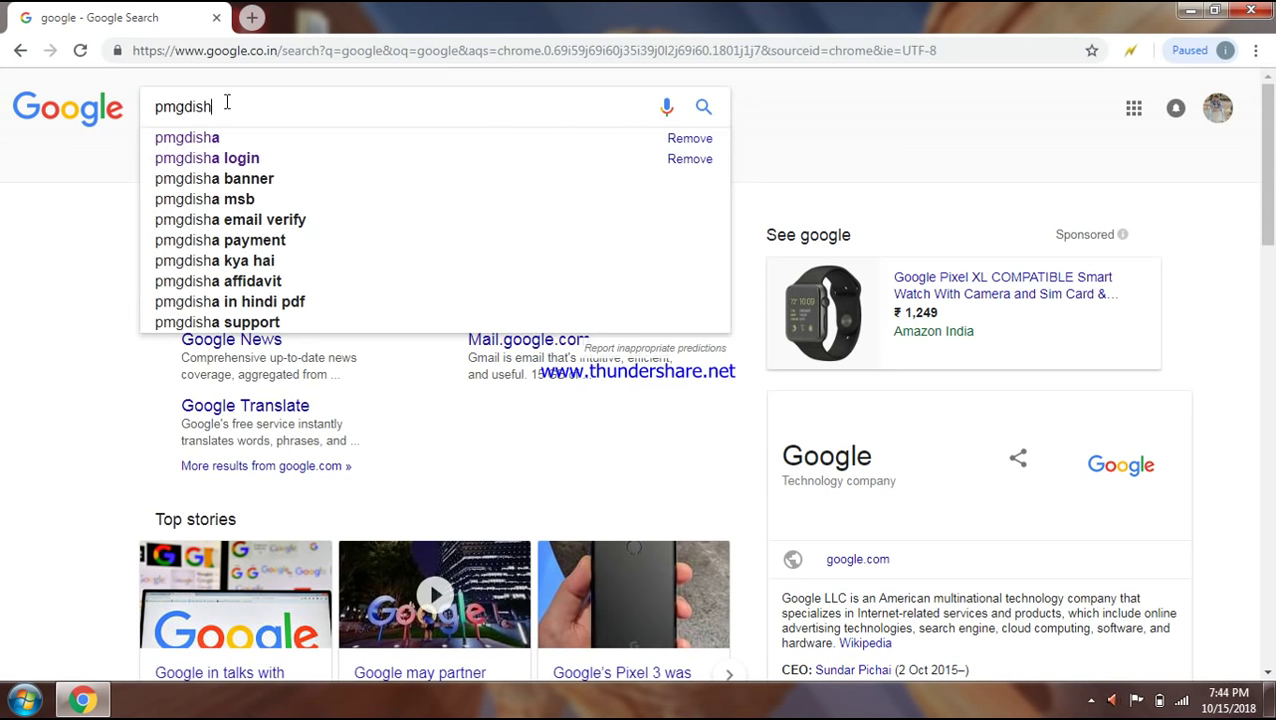
key(Return)
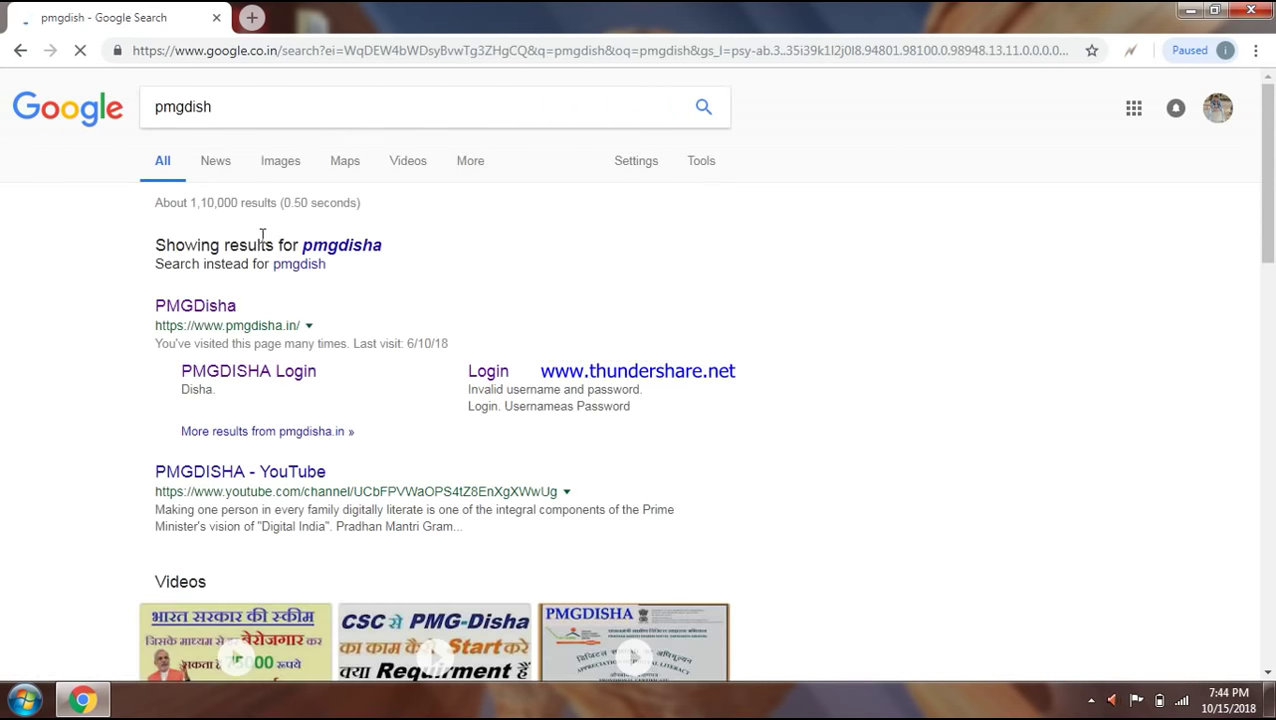
click(213, 378)
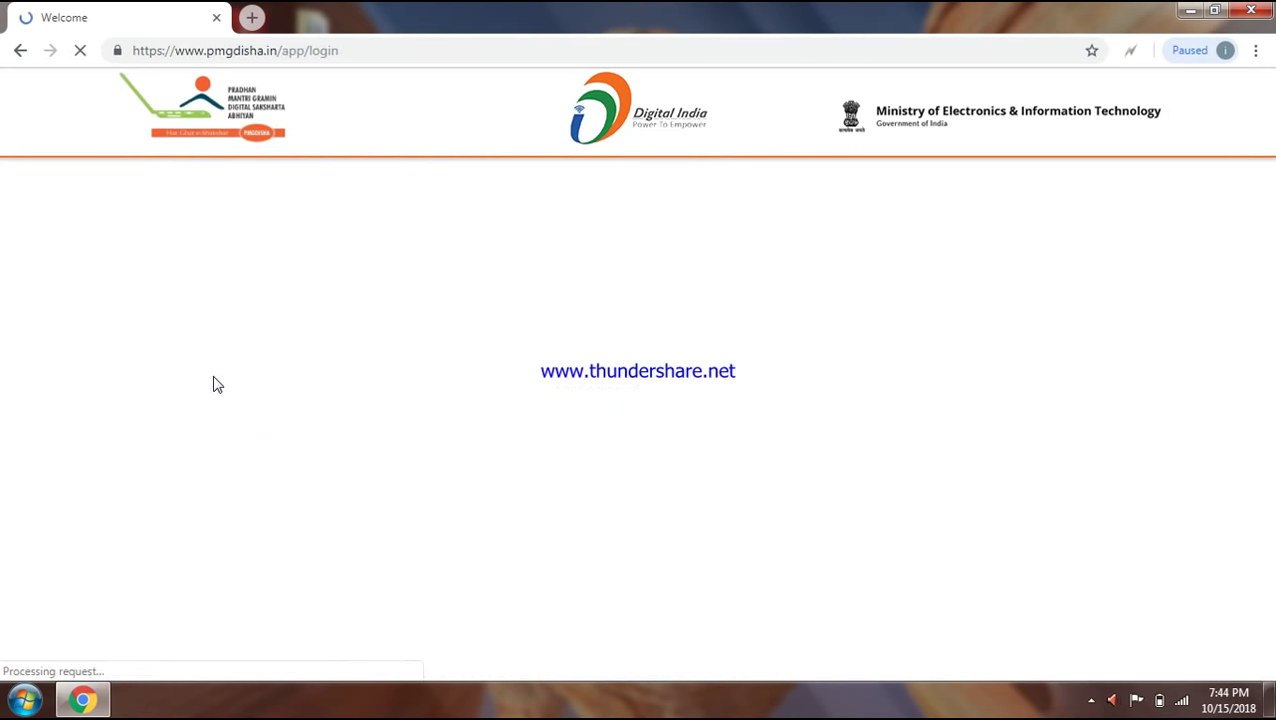
- Log in to the training centre account with the saved username and autofilled password
click(588, 338)
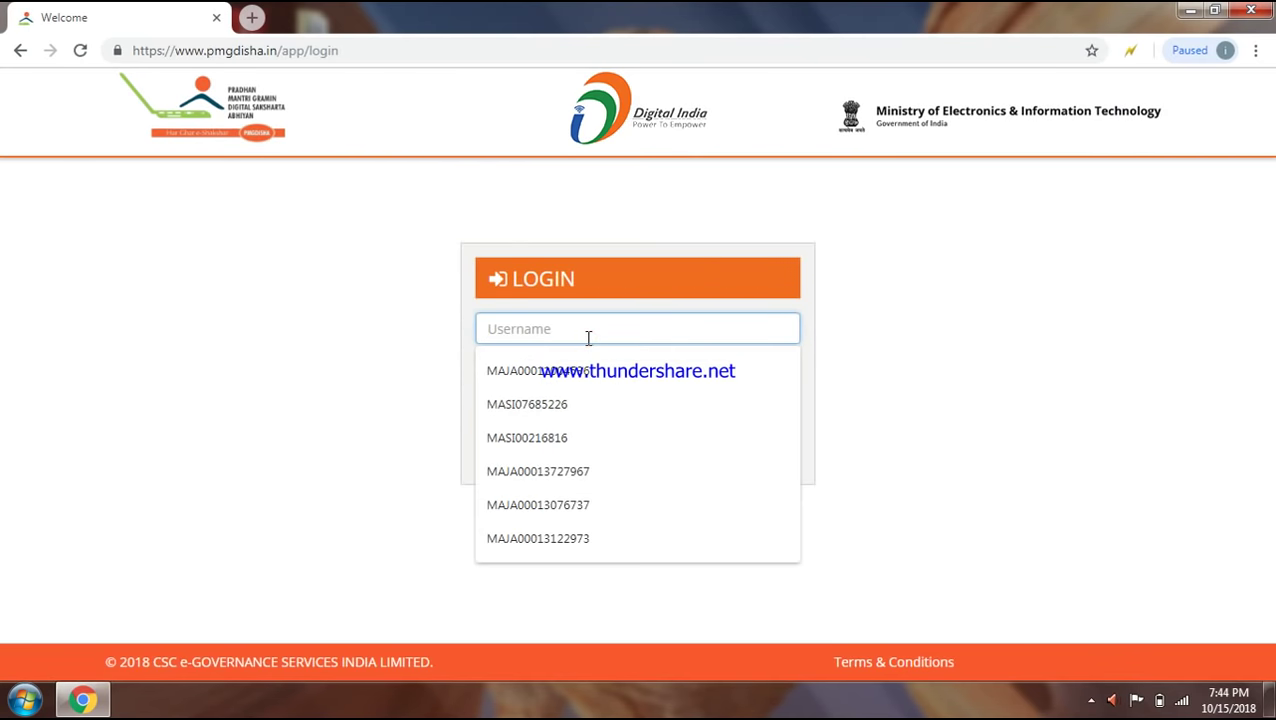
click(557, 438)
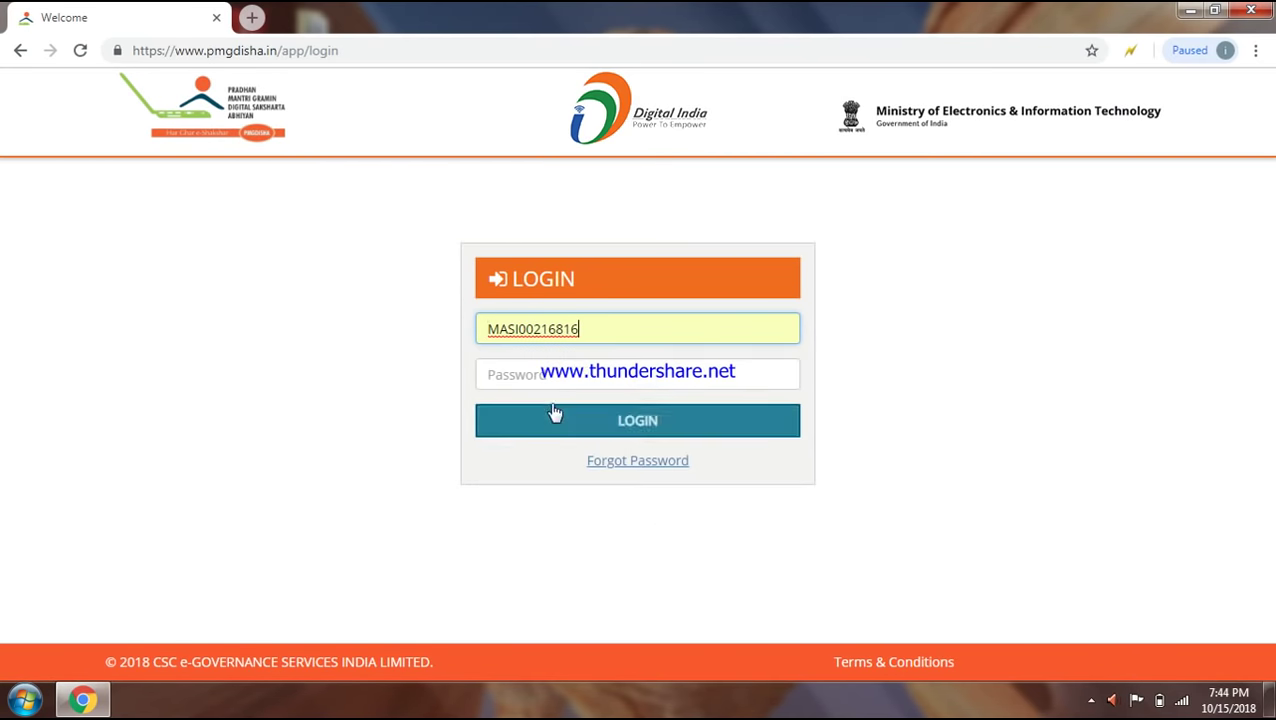
click(540, 375)
double_click(535, 322)
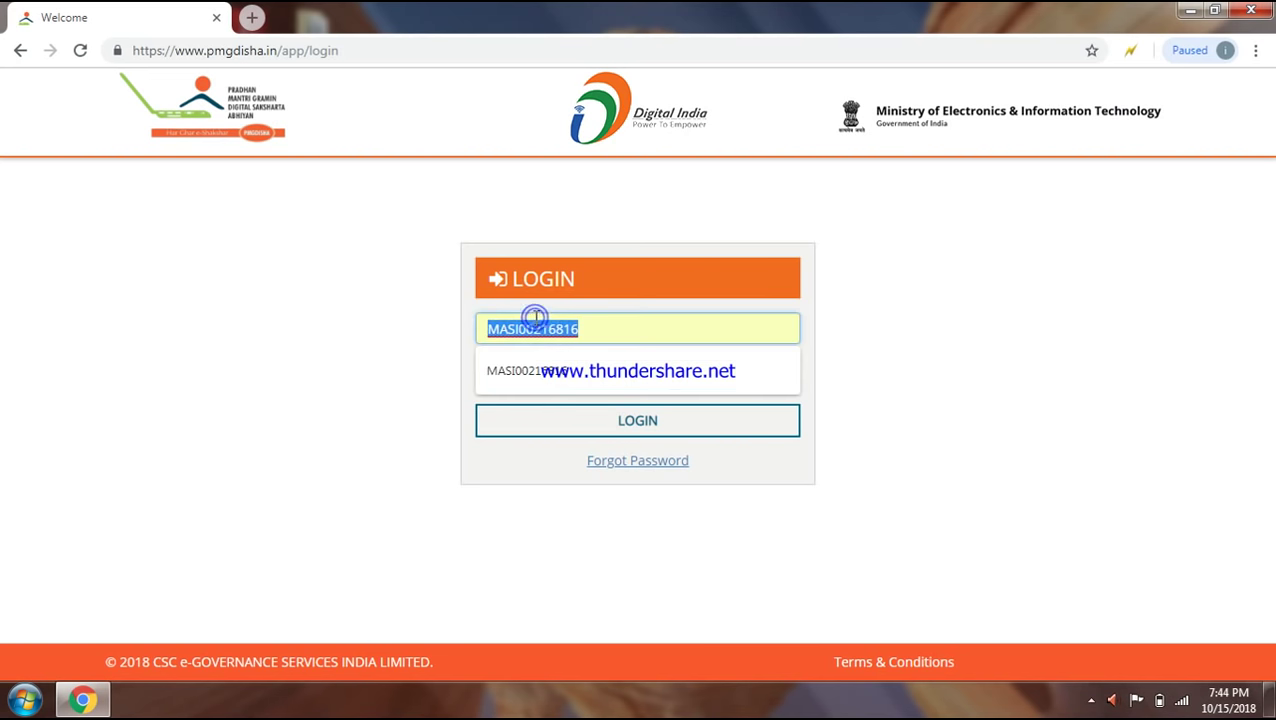
click(352, 375)
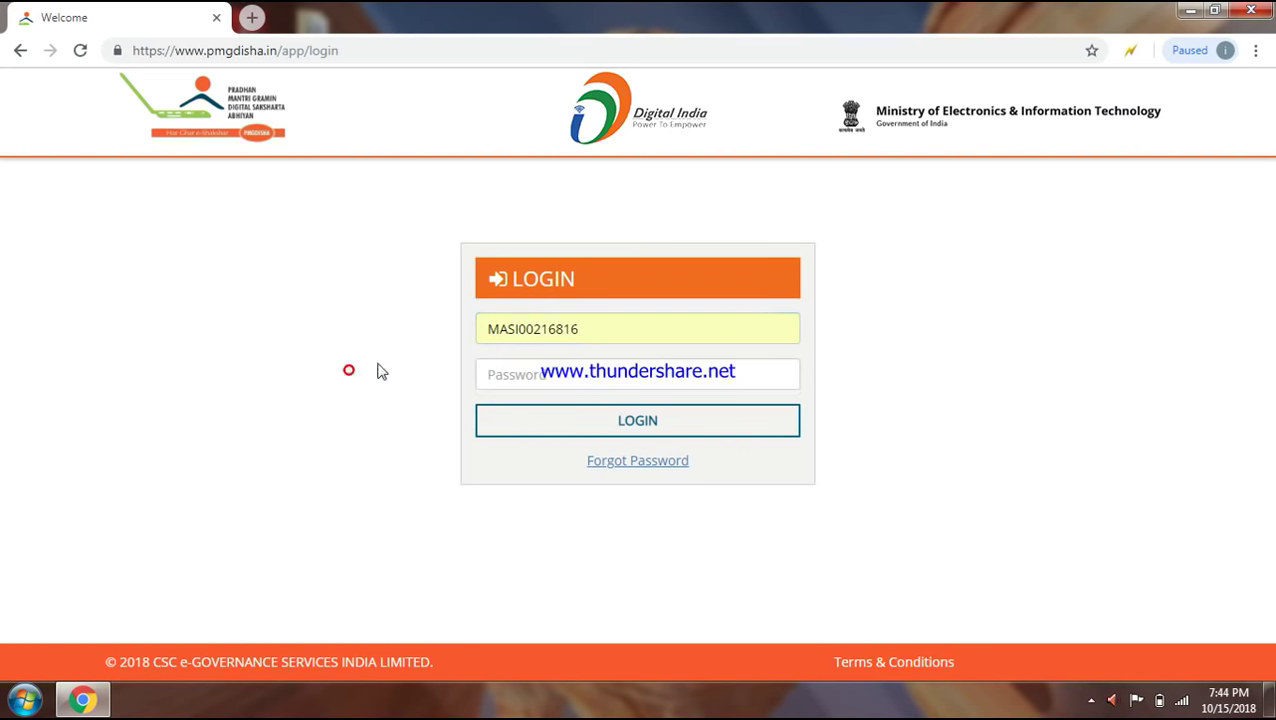
click(515, 368)
key(ctrl+v)
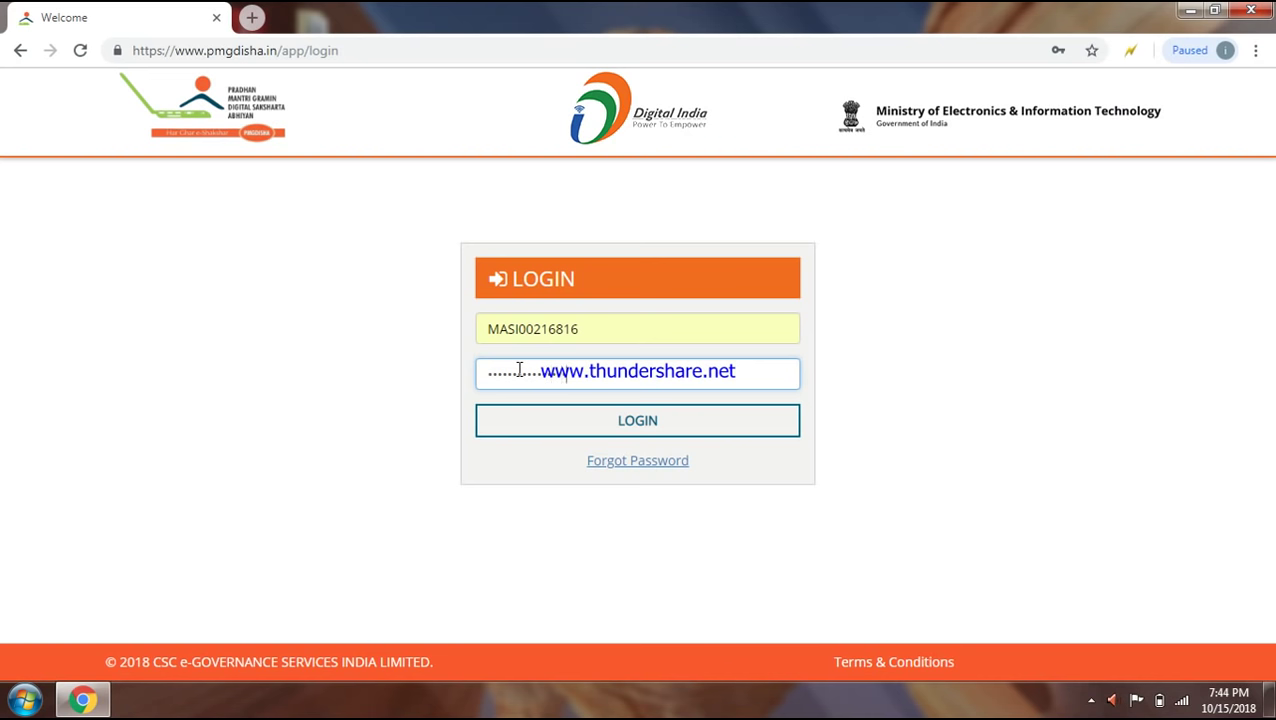
key(Return)
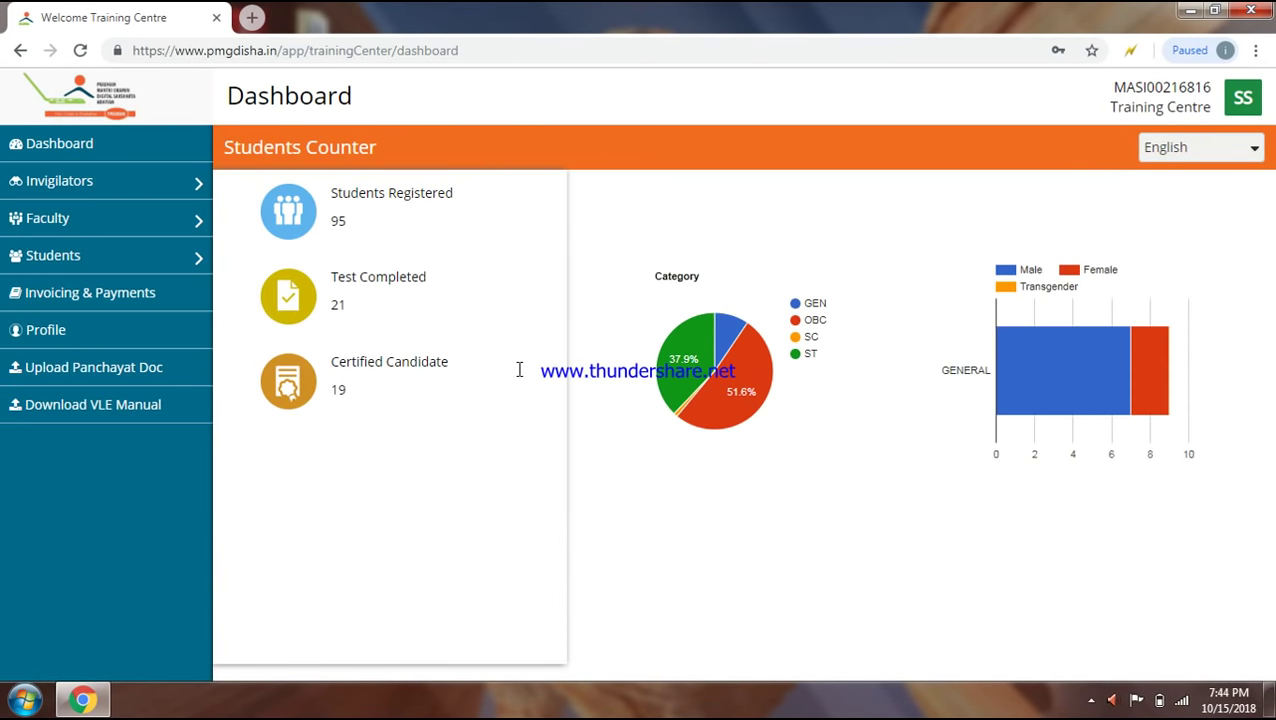
- Open Students > View All, dismiss the CCleaner alert, and open row 11's Student Outcome Form
mouse_move(110, 256)
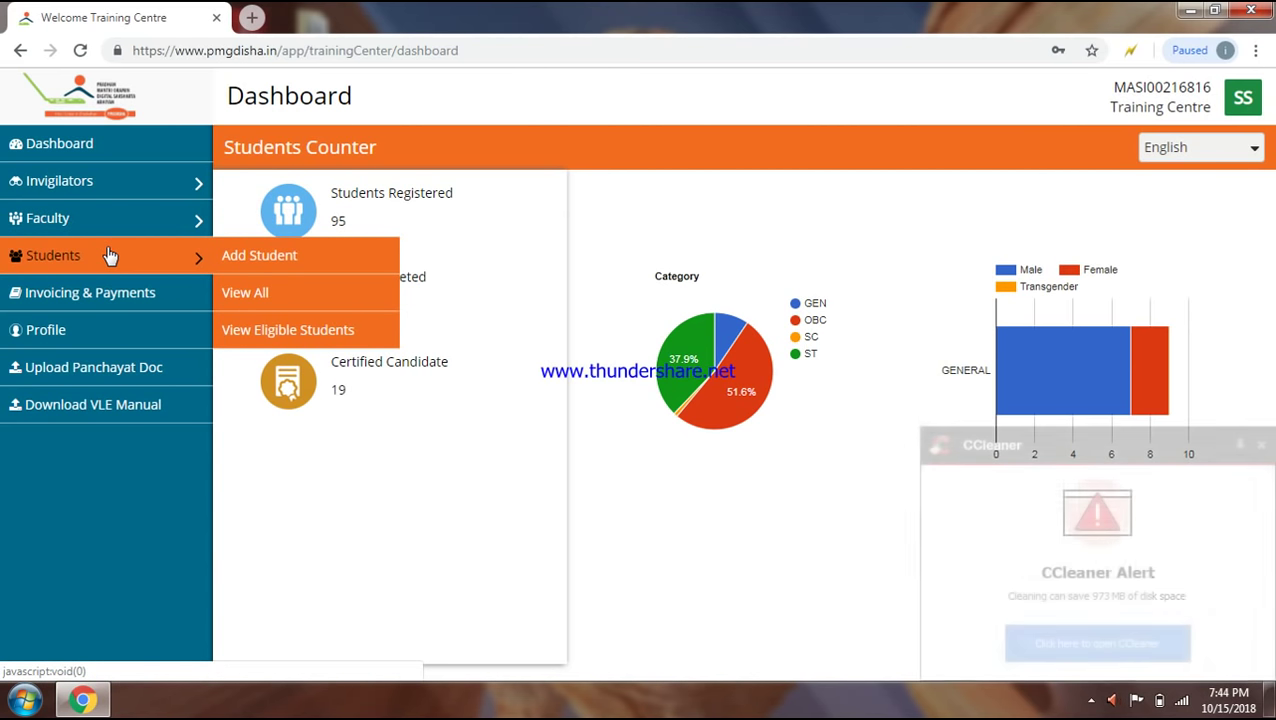
click(262, 293)
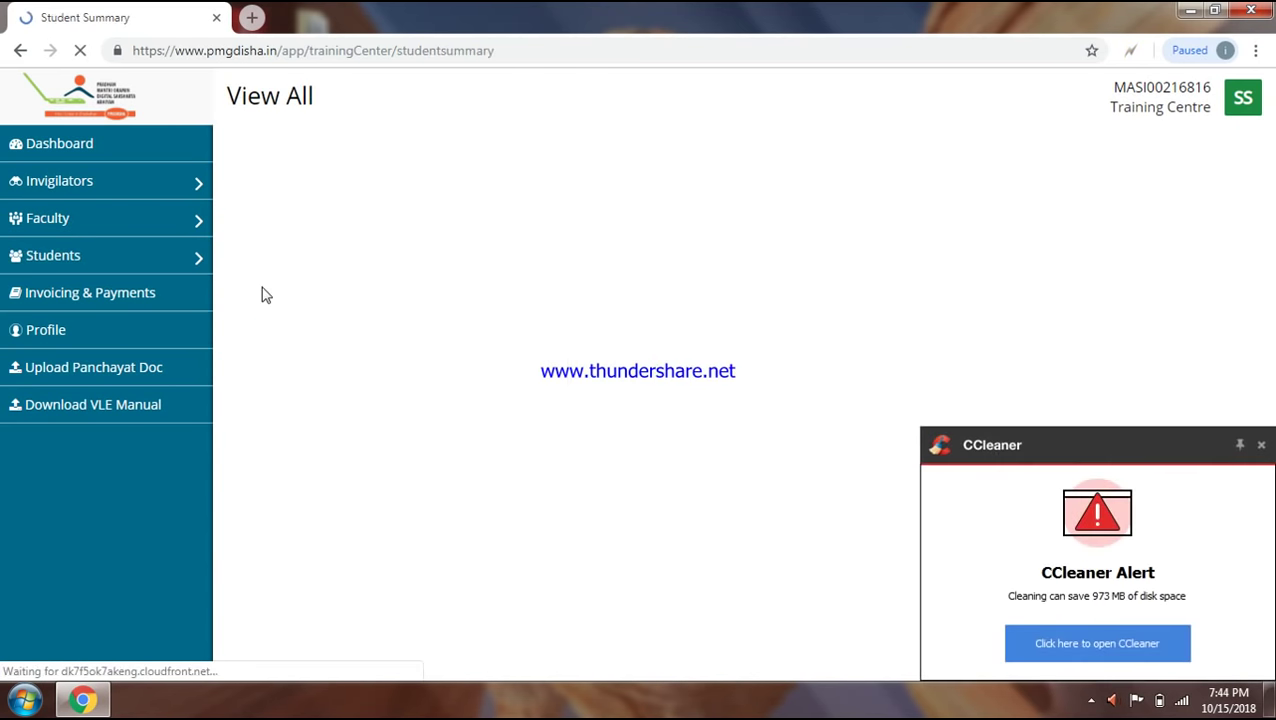
text(suresh)
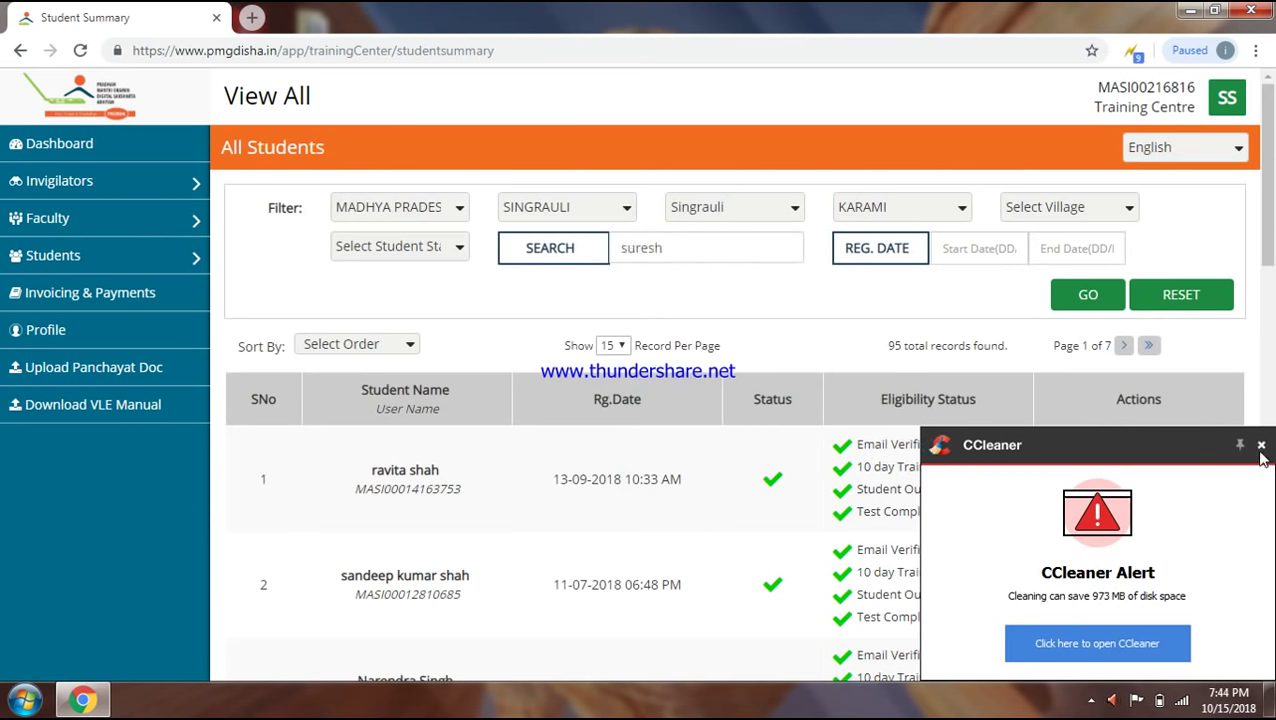
click(1261, 445)
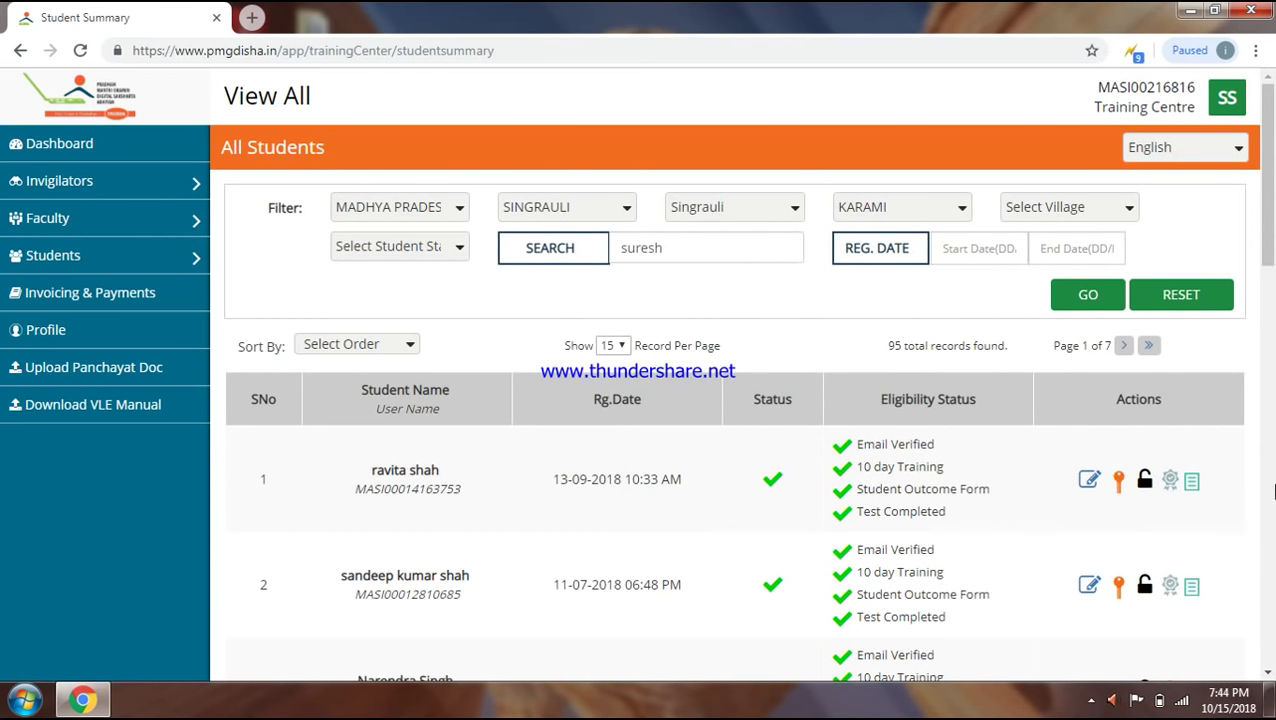
click(1267, 490)
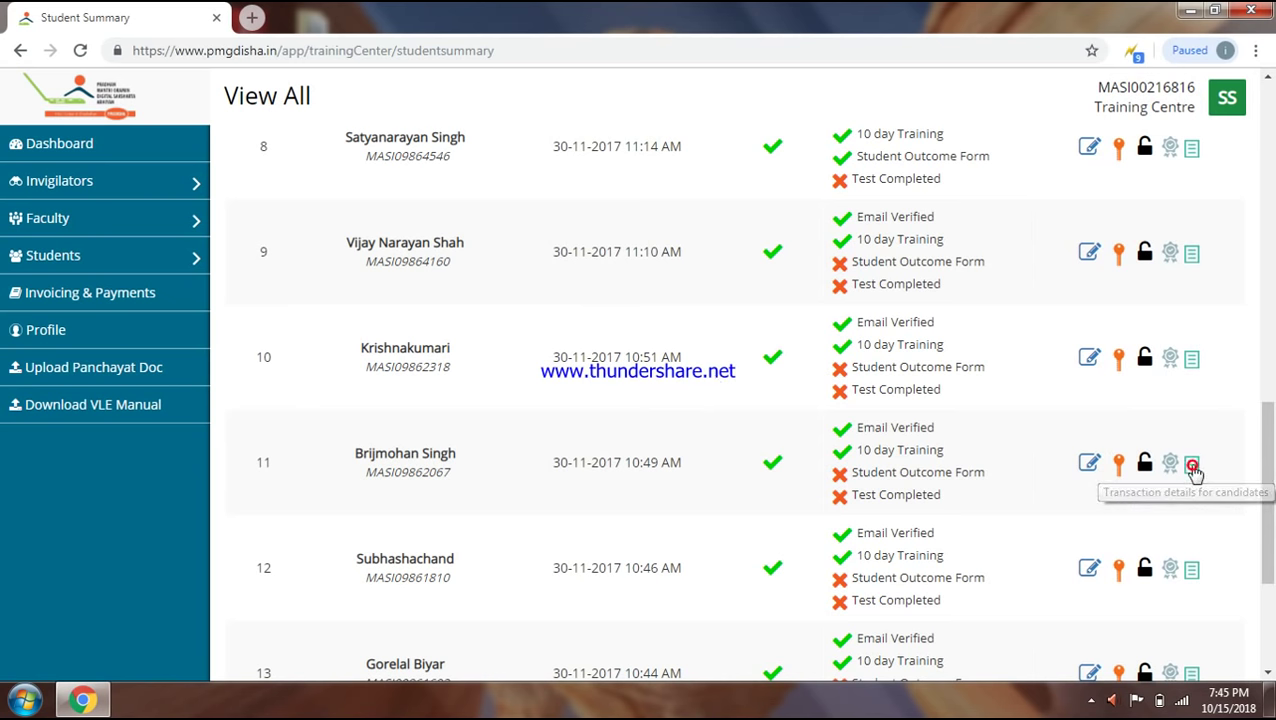
click(1192, 464)
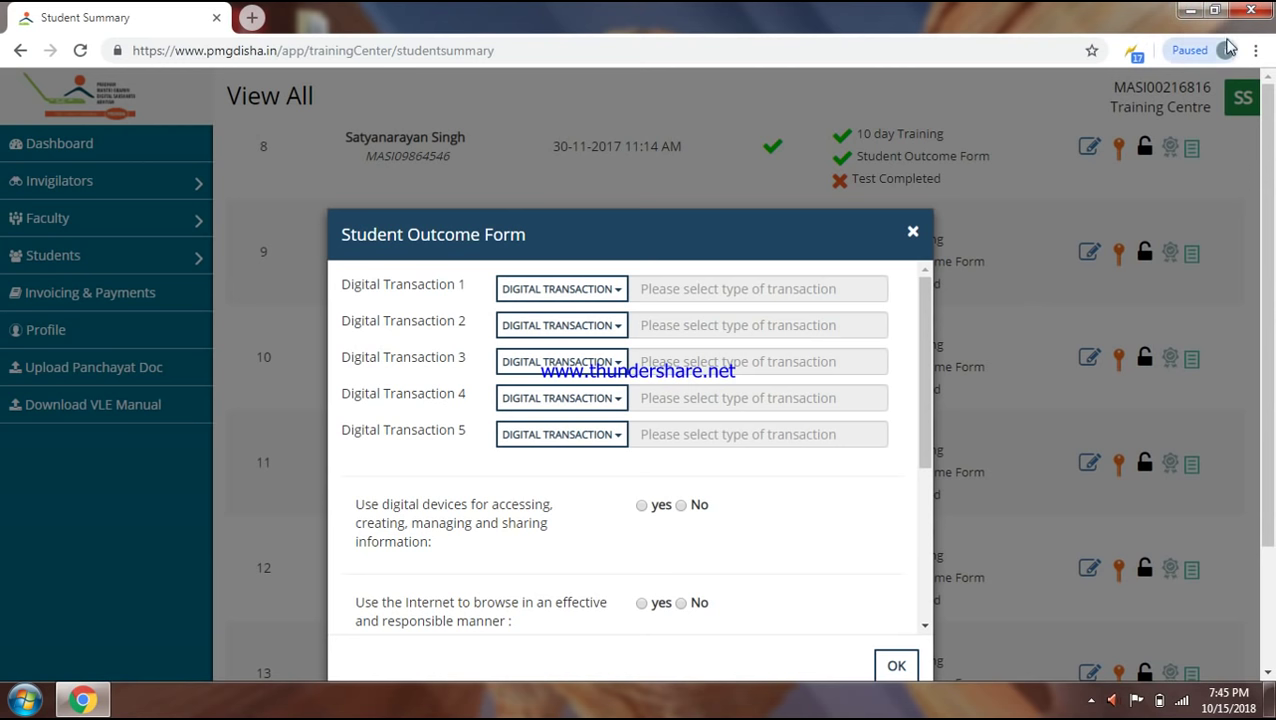
- Autofill the yes/no answers via the form-filler's Execute profile > All, then scroll to check them
right_click(1133, 52)
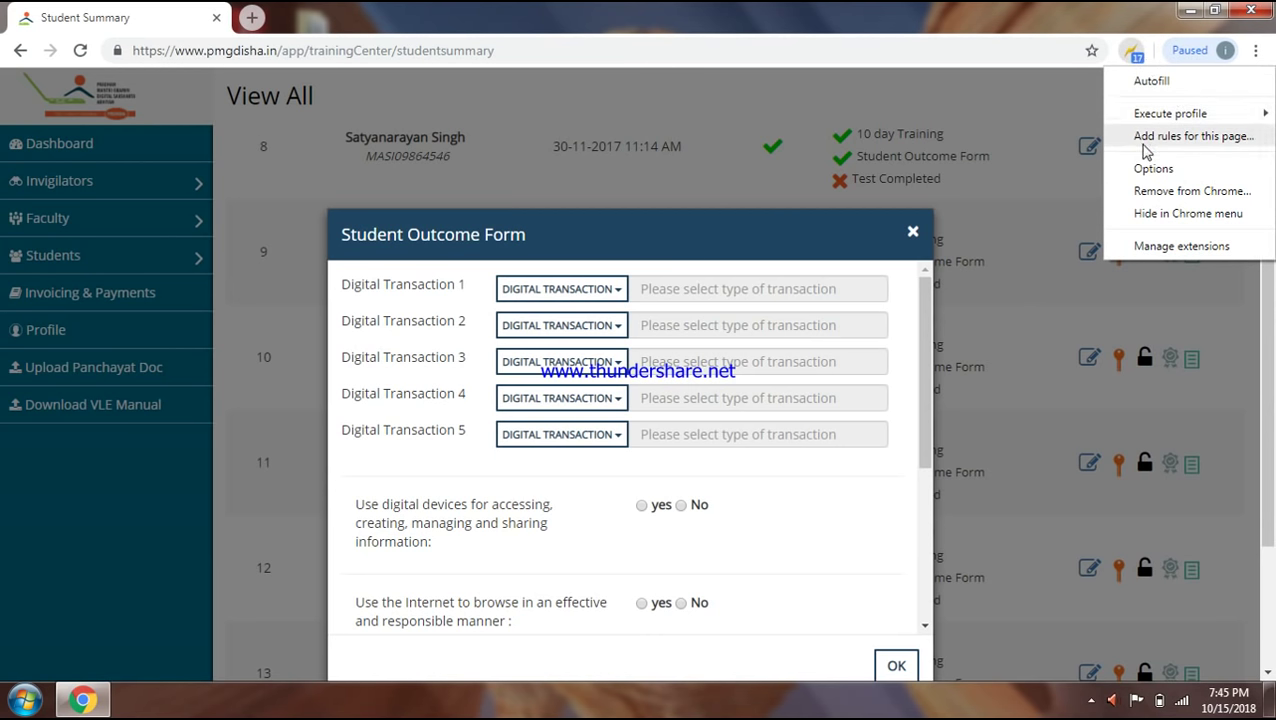
mouse_move(1165, 112)
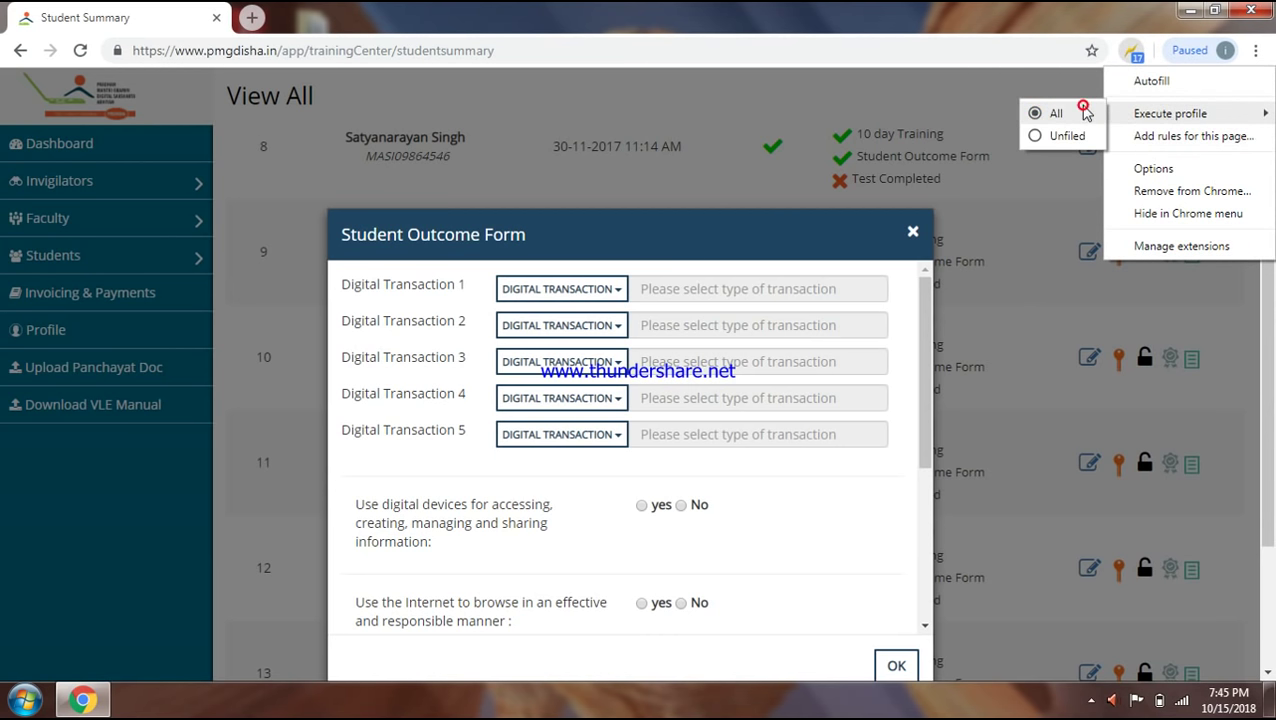
click(1086, 113)
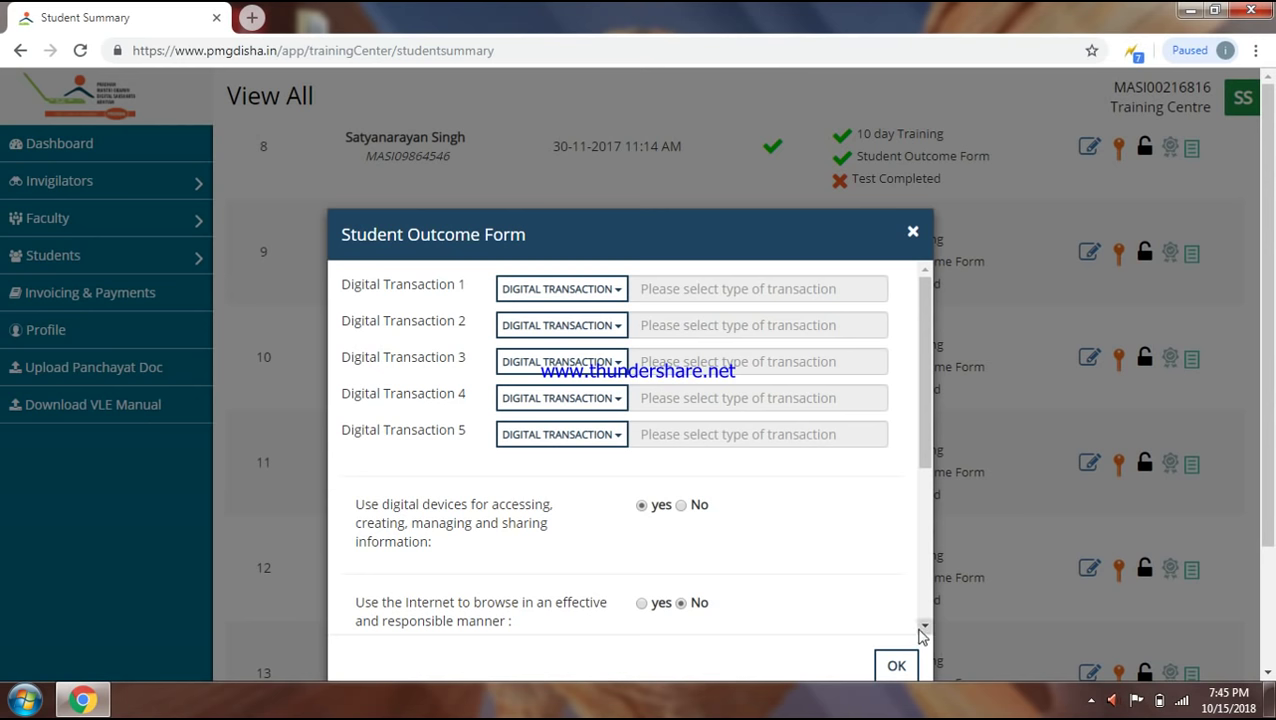
scroll(922, 626, down, 3)
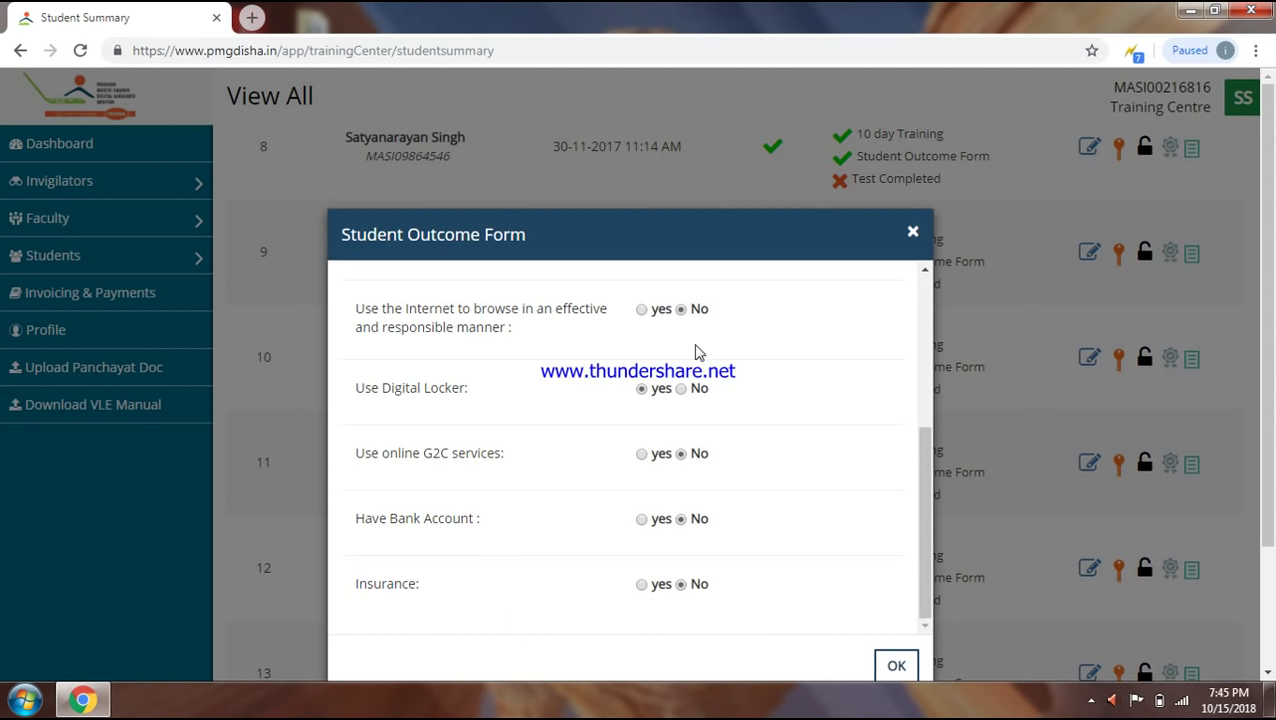
click(927, 290)
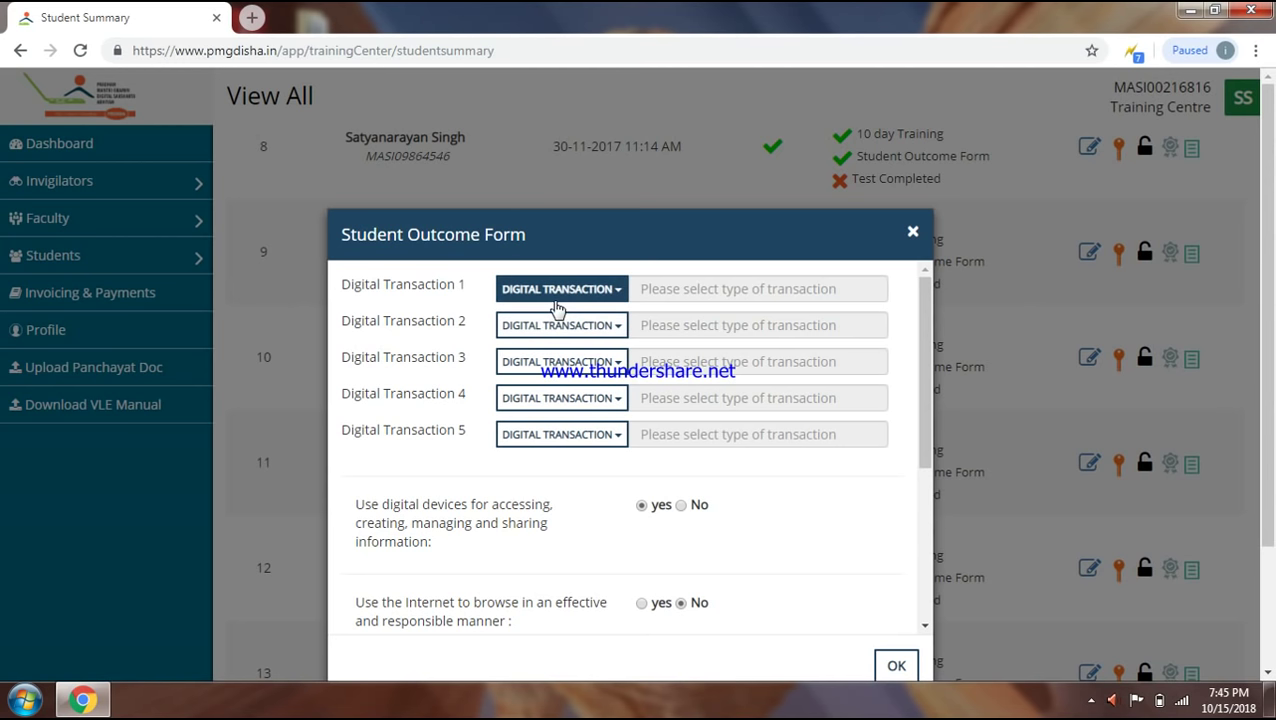
- Set Digital Transaction 1 to BHIM/UPI and enter its transaction number
click(557, 296)
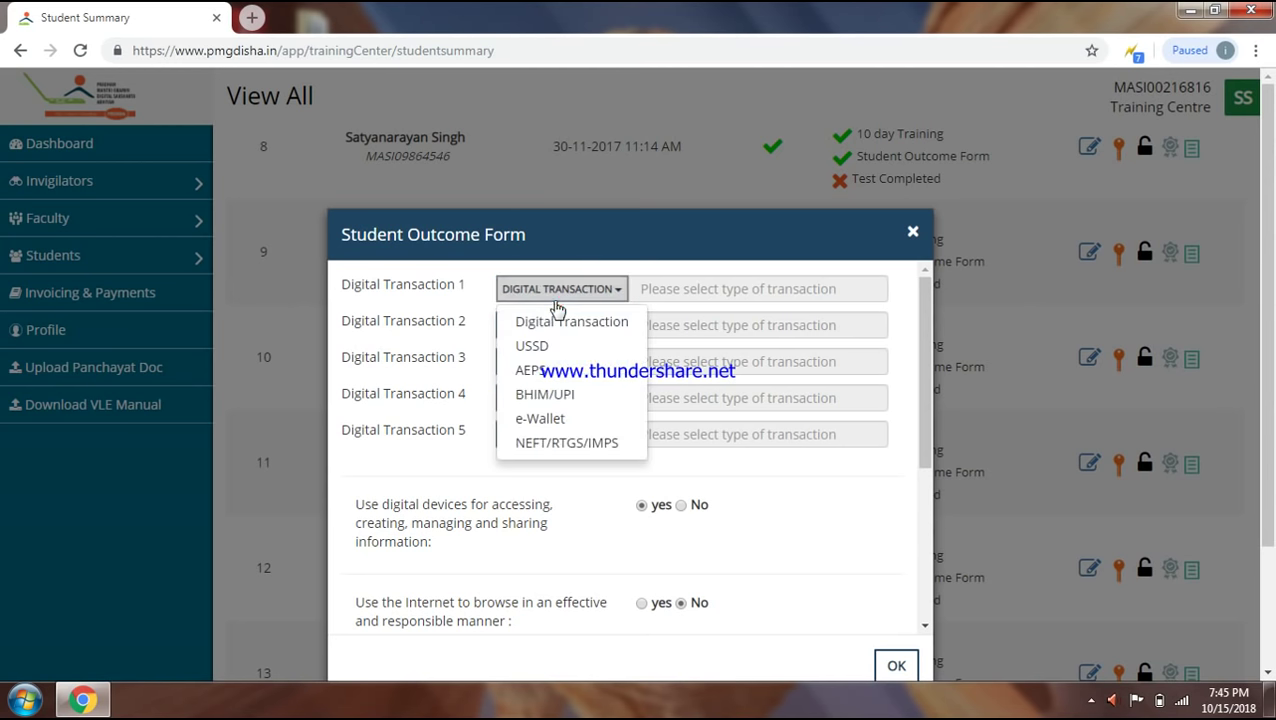
click(545, 394)
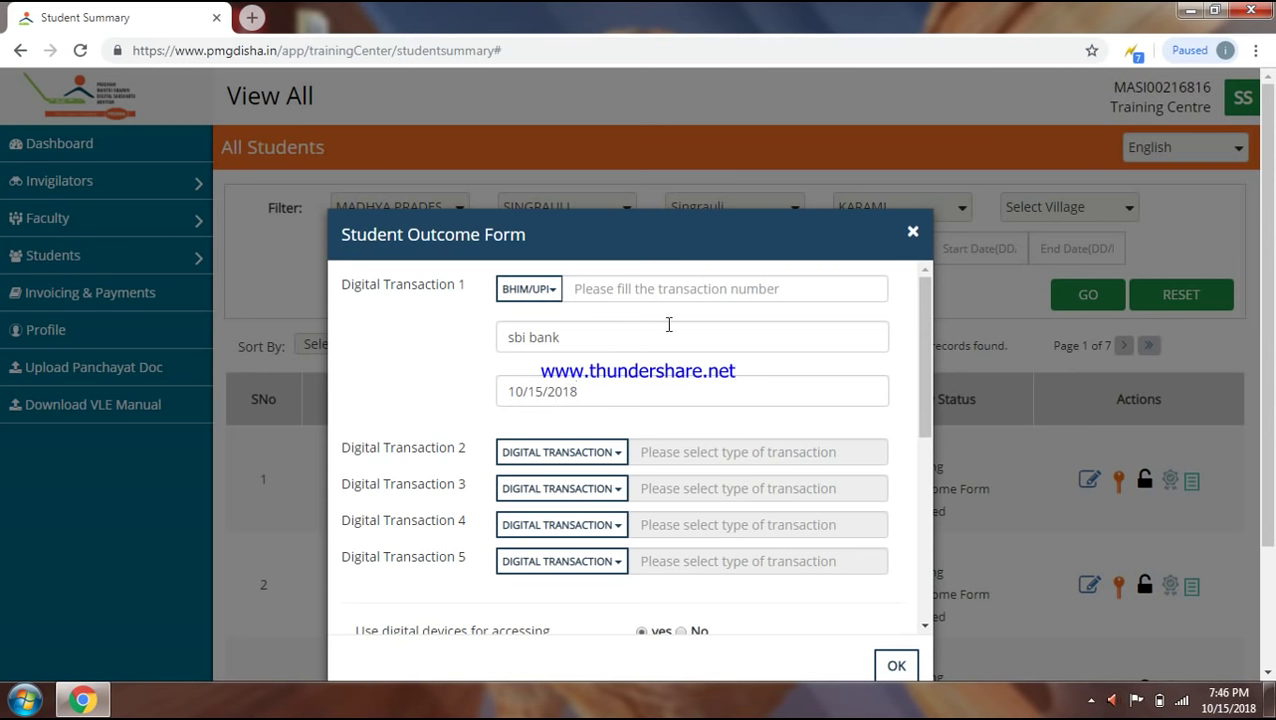
click(650, 290)
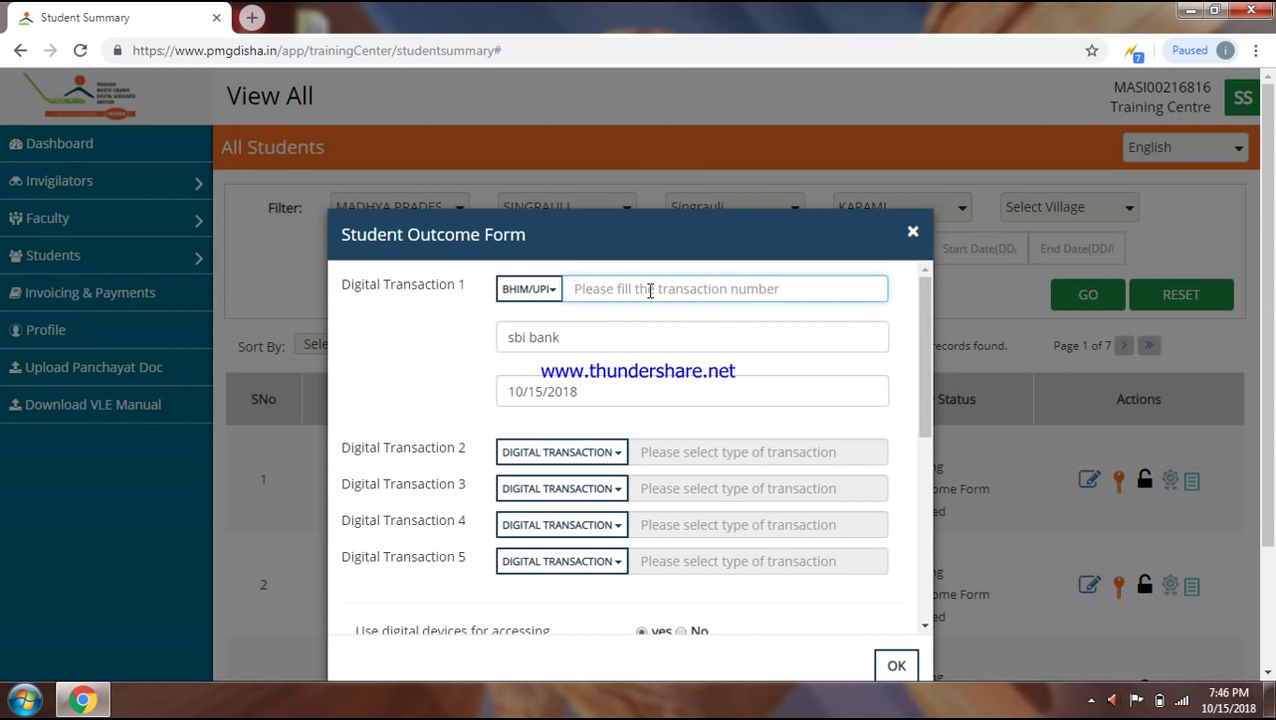
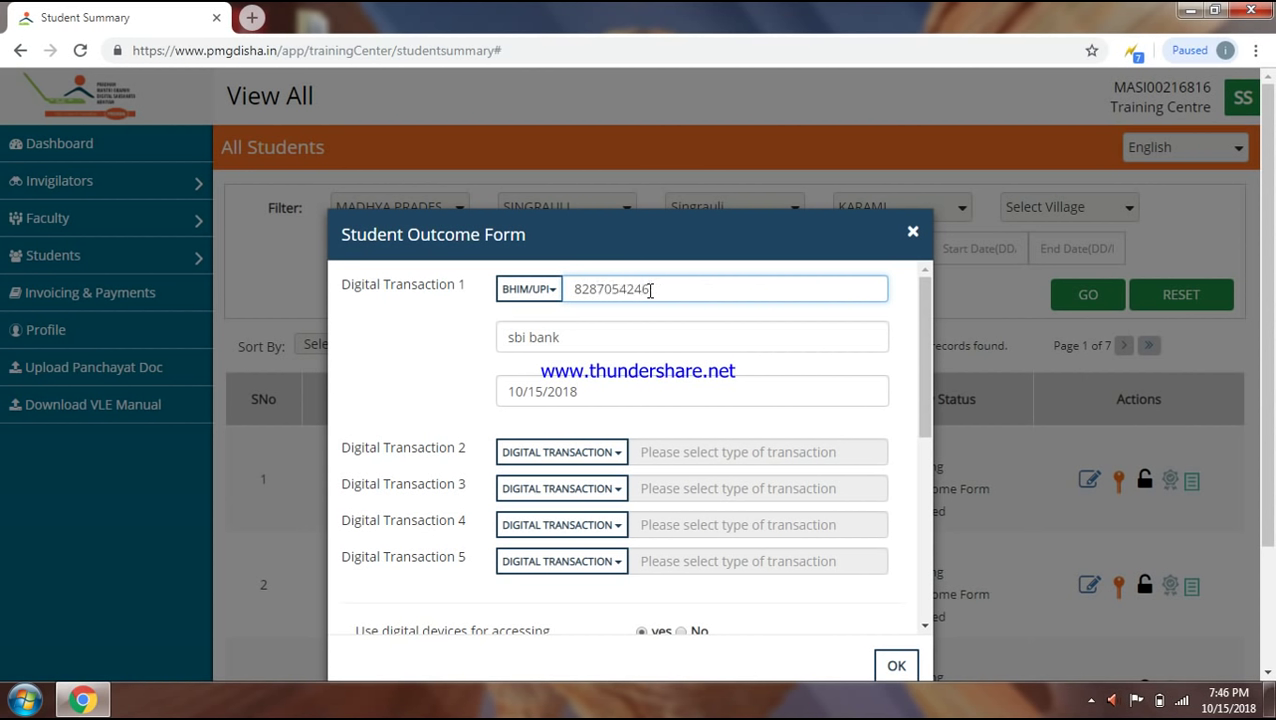
double_click(634, 287)
key(ctrl+c)
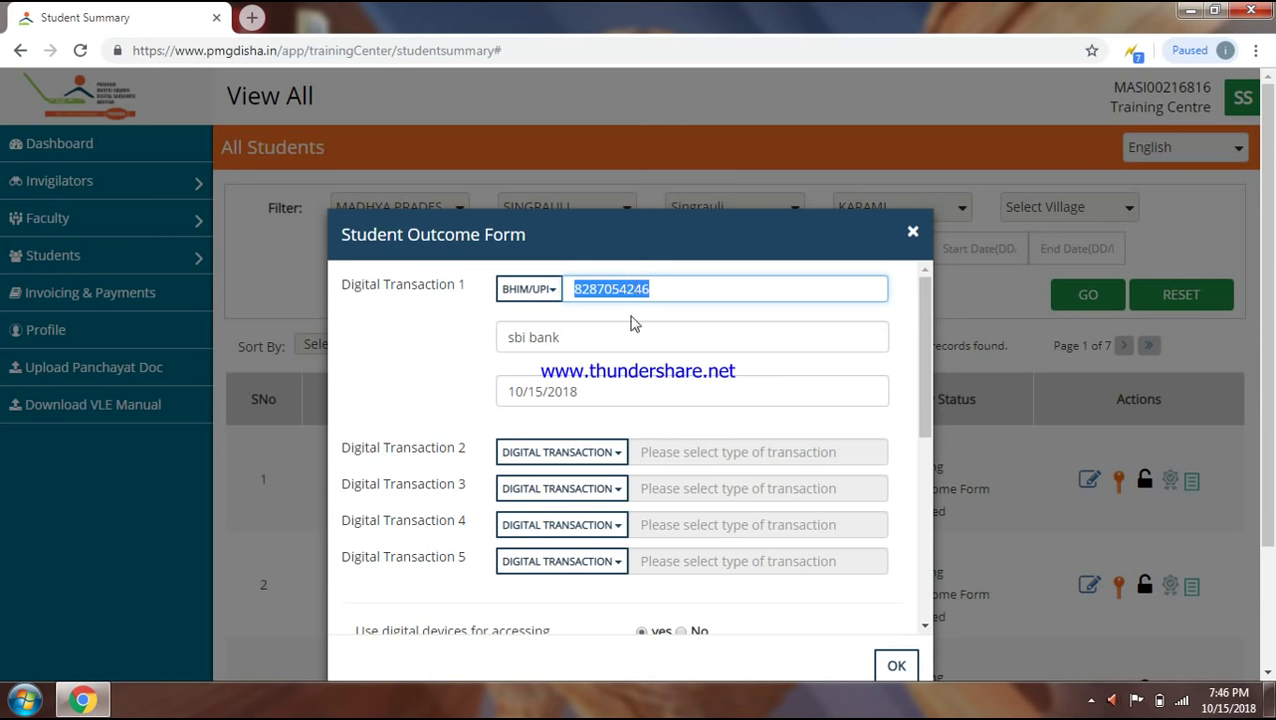
- Set Digital Transaction 2 to BHIM/UPI with the reused transaction number plus 542
click(602, 454)
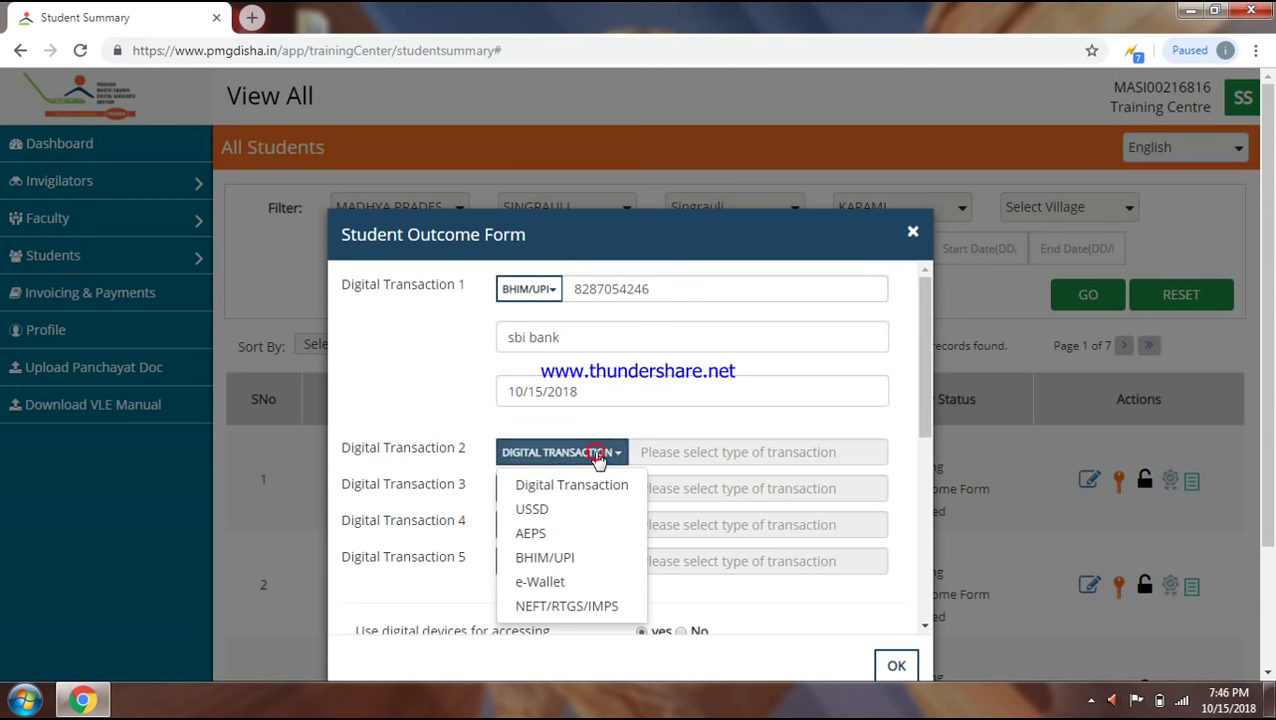
click(547, 557)
click(672, 452)
key(ctrl+v)
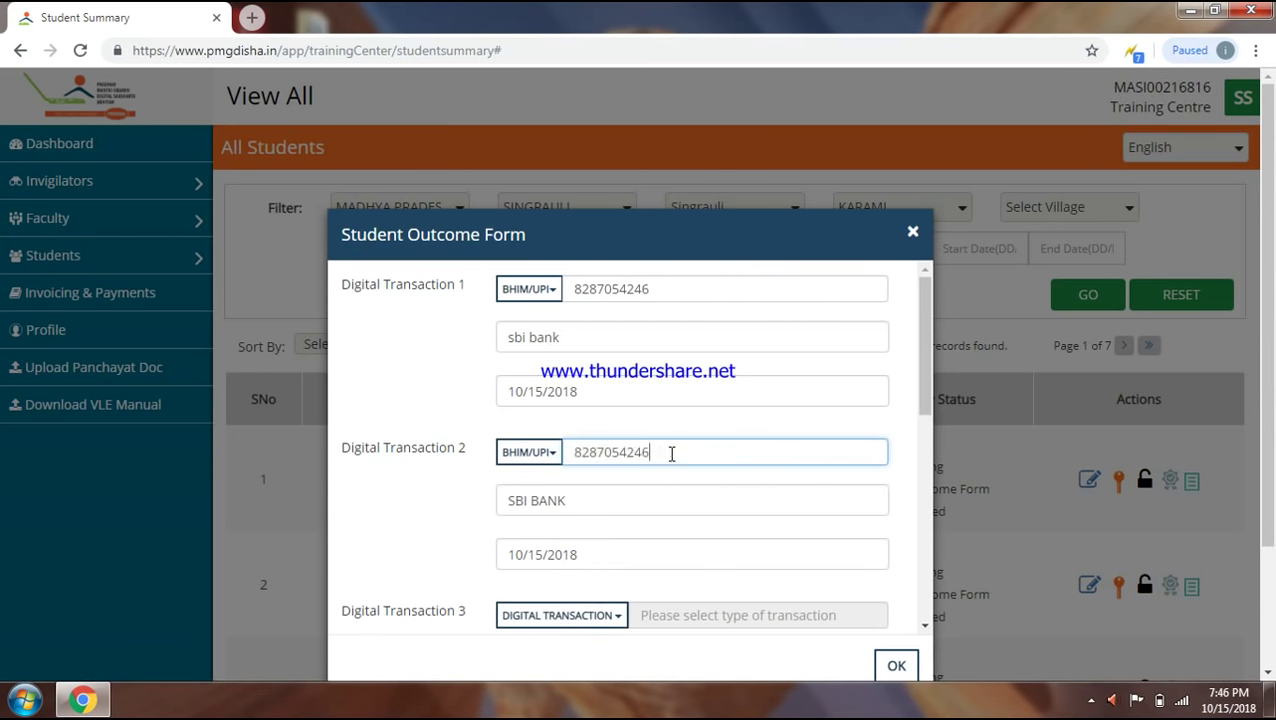
text(542)
- Set Digital Transaction 3 to BHIM/UPI with the reused transaction number plus 2145
click(923, 627)
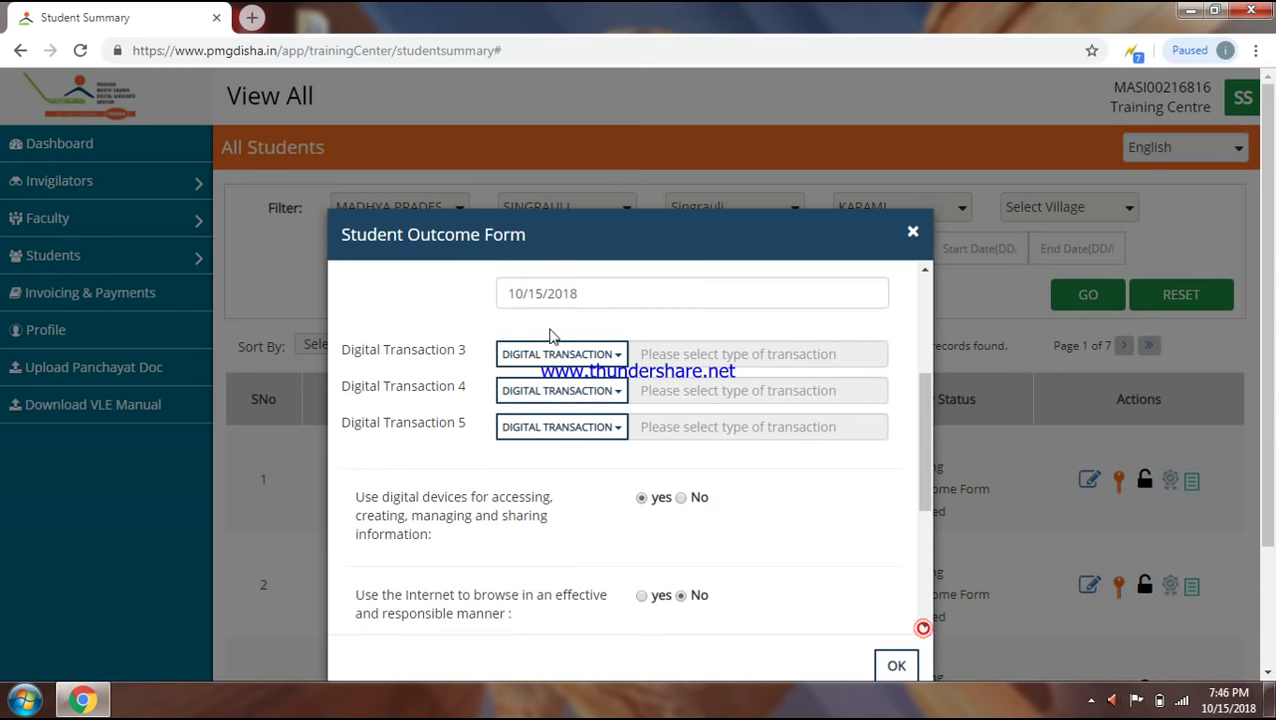
click(556, 354)
click(552, 456)
click(664, 358)
key(ctrl+v)
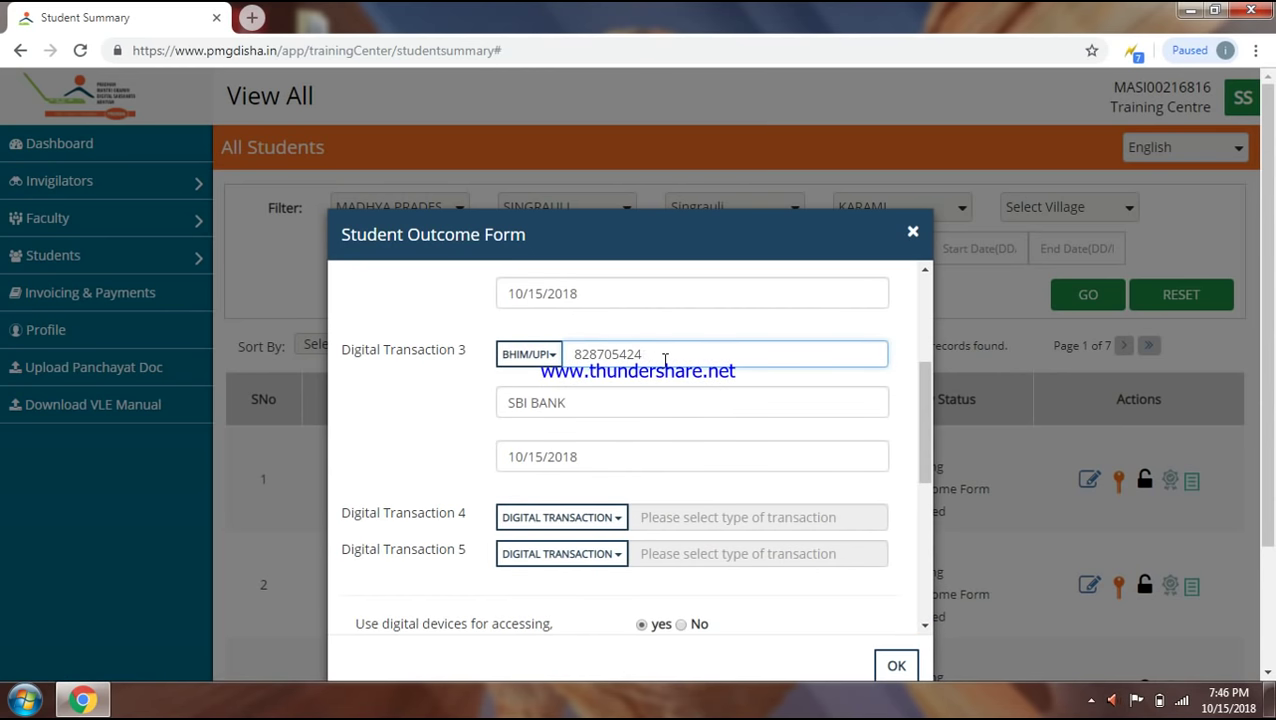
text(2145)
- Set Digital Transaction 4 to BHIM/UPI with the pasted transaction number
scroll(920, 621, down, 3)
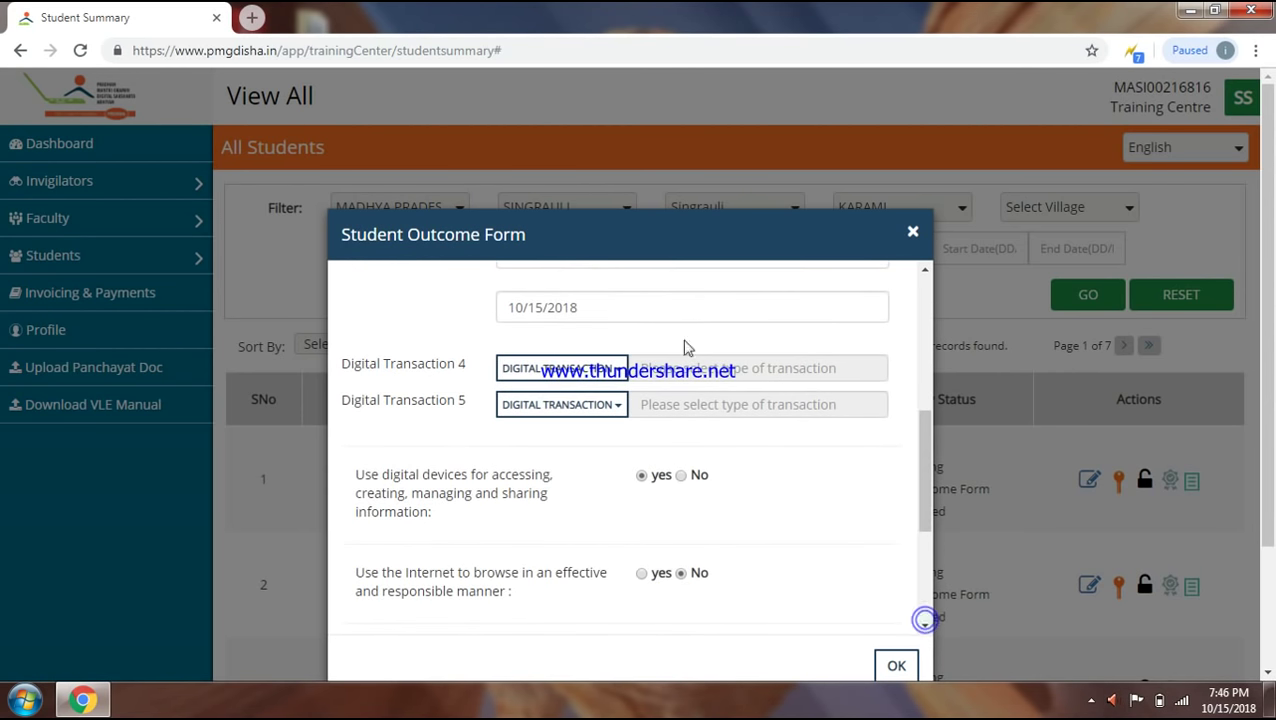
click(593, 371)
click(572, 469)
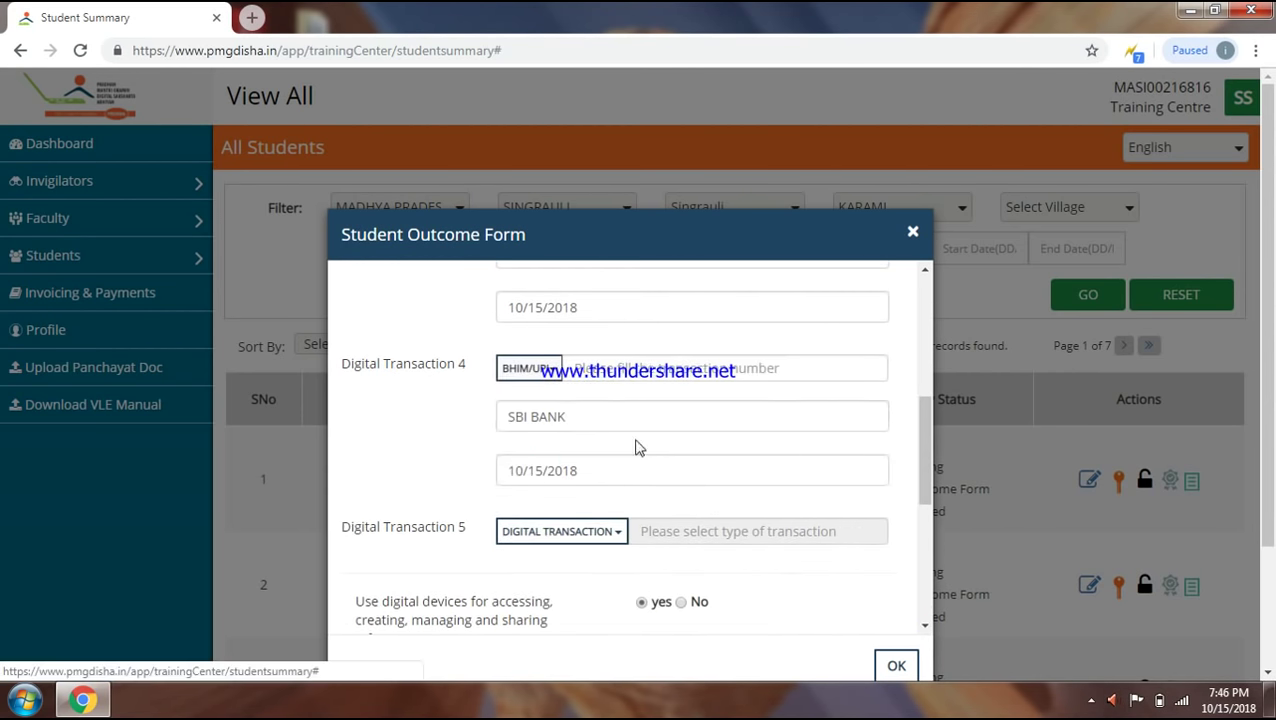
click(645, 368)
key(ctrl+v)
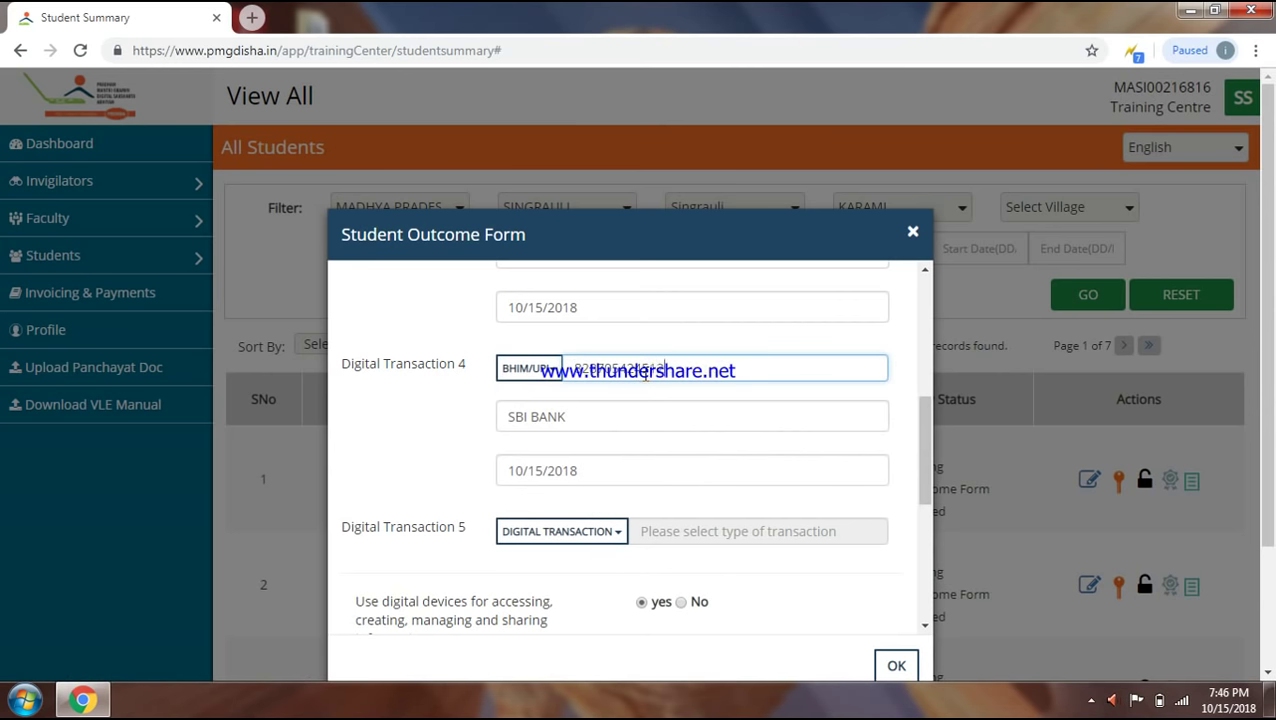
- Set Digital Transaction 5 to AEPS with the reused transaction number plus 452
click(605, 532)
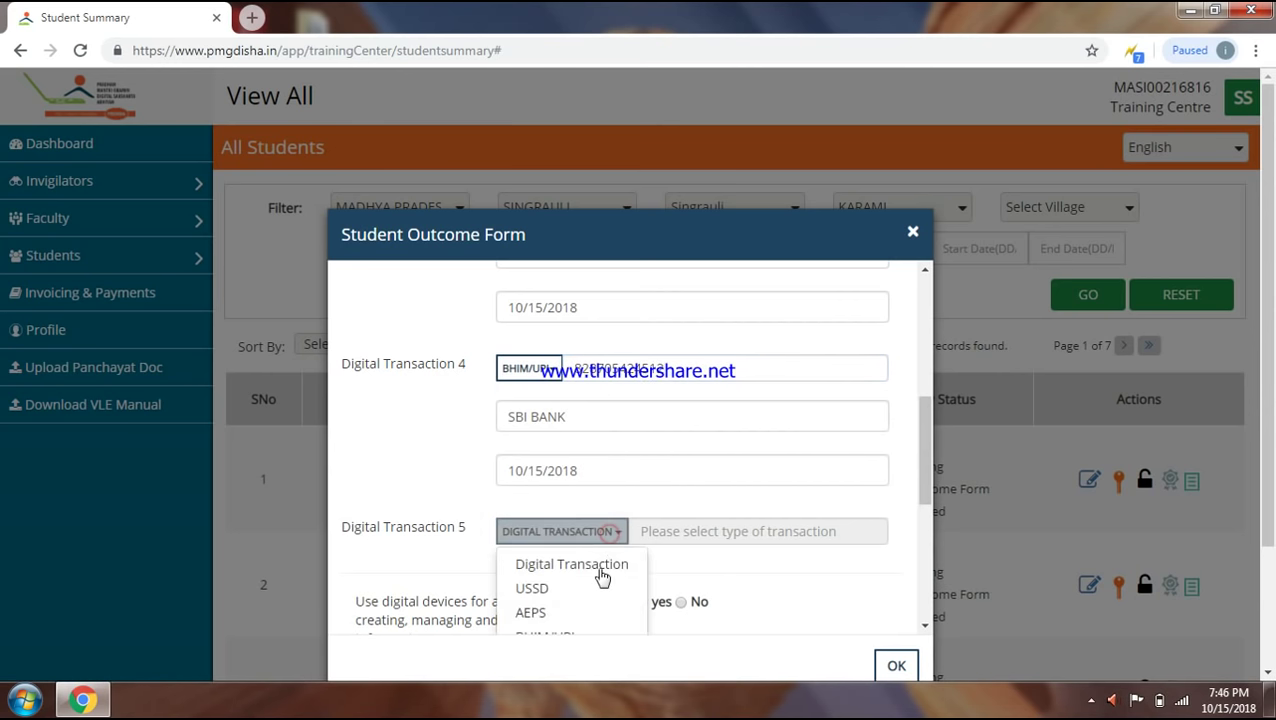
click(540, 614)
click(622, 535)
key(ctrl+v)
text(452)
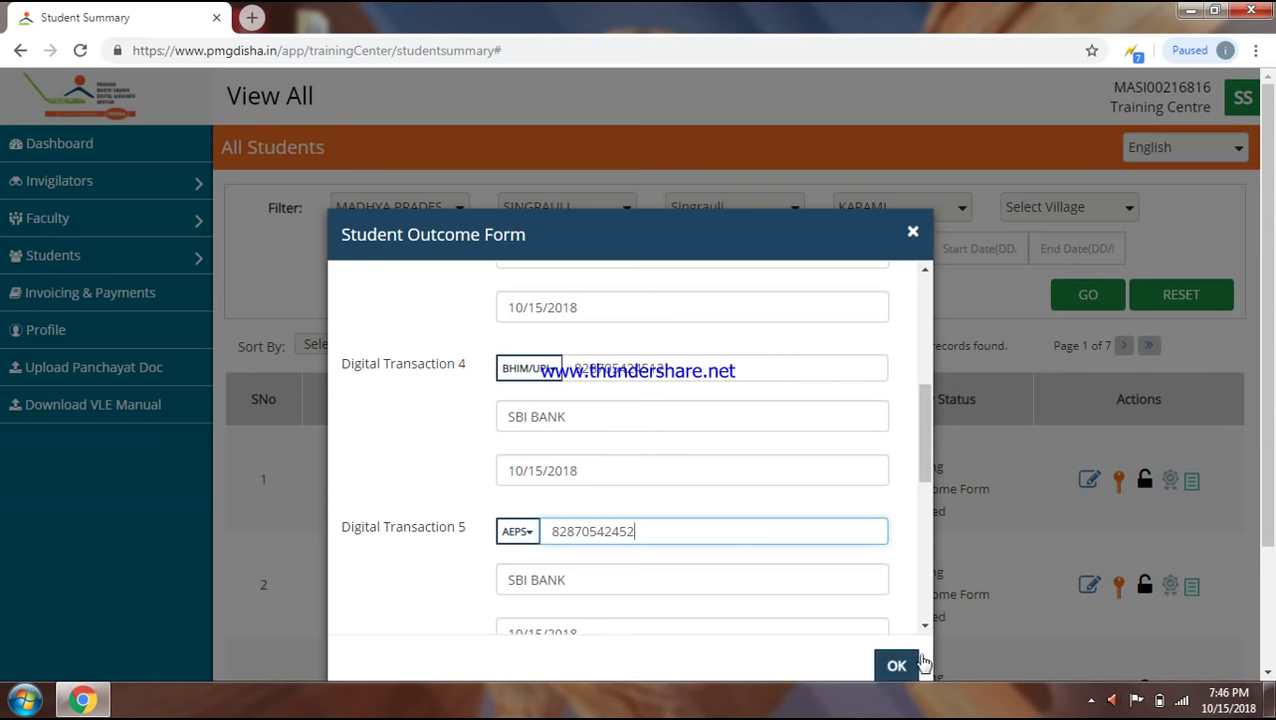
drag(924, 626, 924, 628)
drag(924, 580, 924, 306)
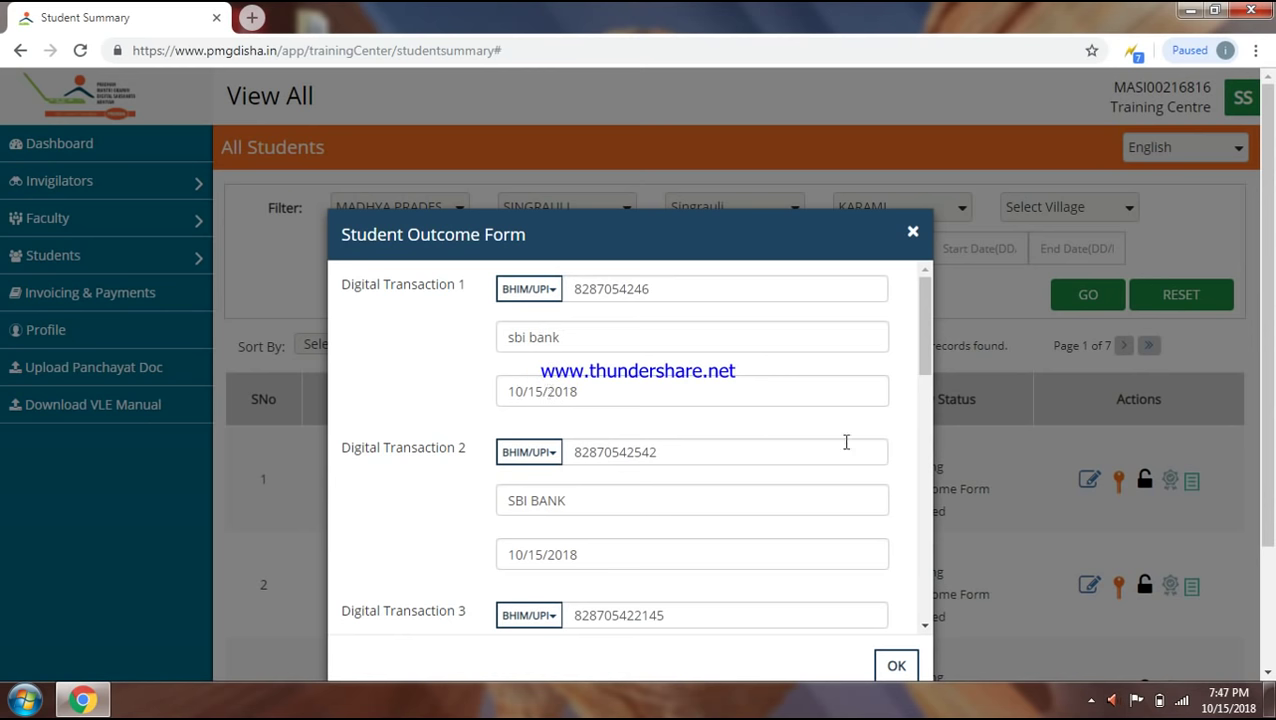
- Review all five Digital Transactions and yes/no answers, then click OK to save the form
scroll(924, 627, down, 5)
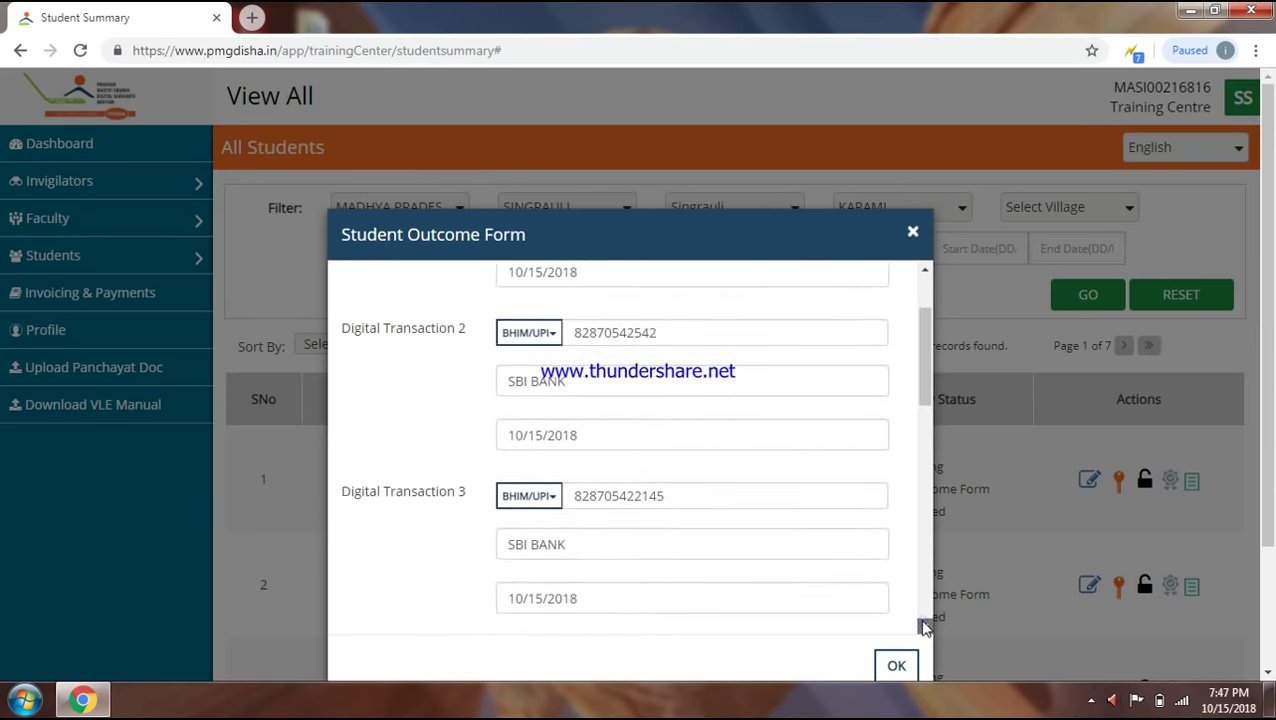
scroll(924, 627, down, 6)
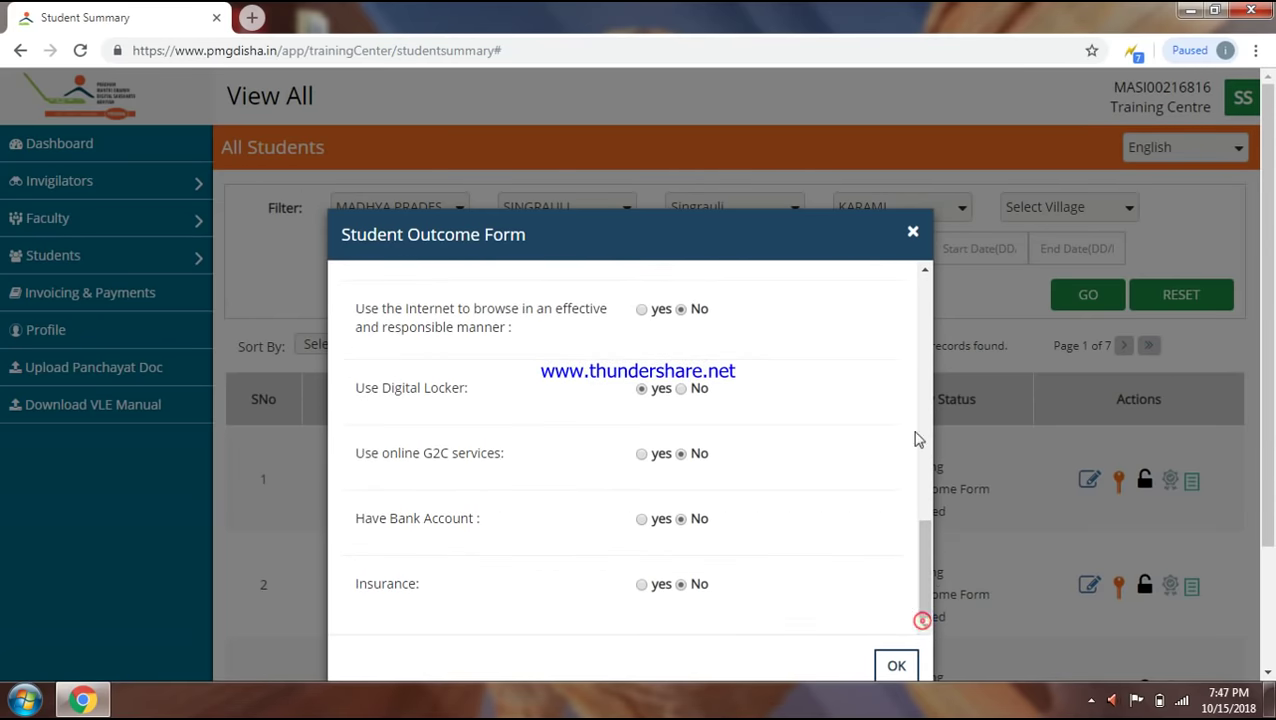
click(925, 380)
drag(925, 383, 924, 308)
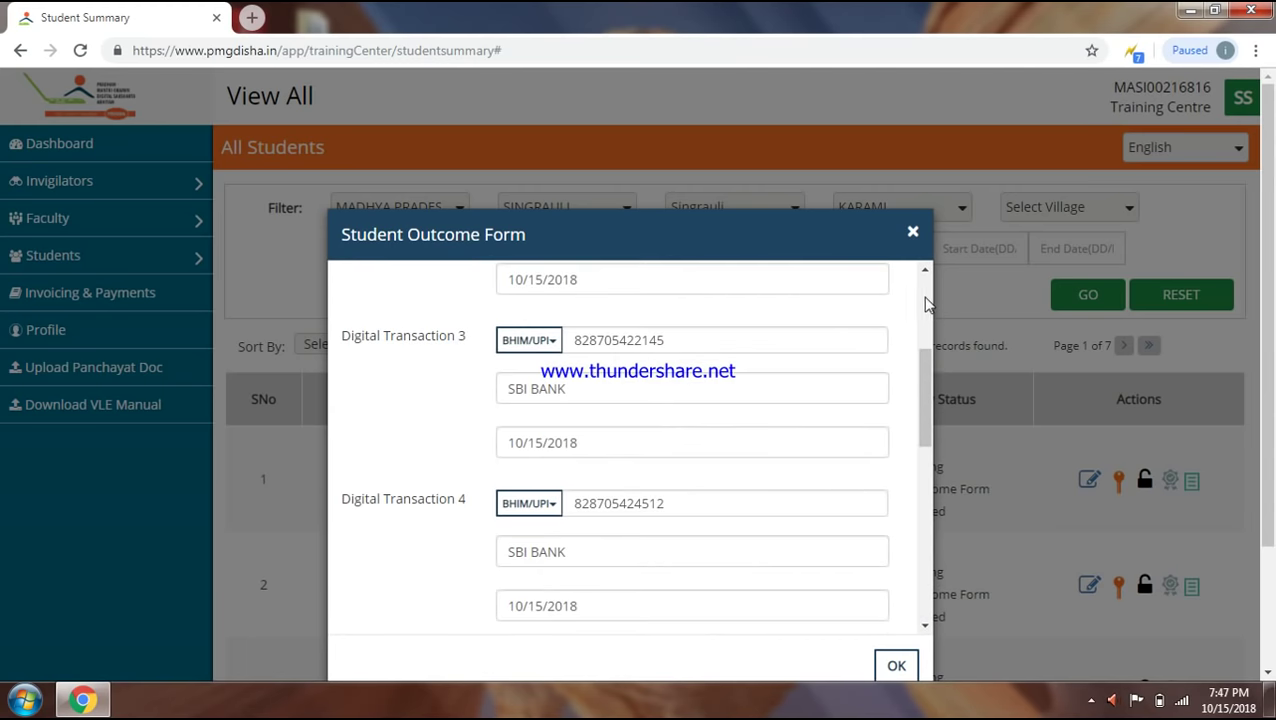
click(925, 624)
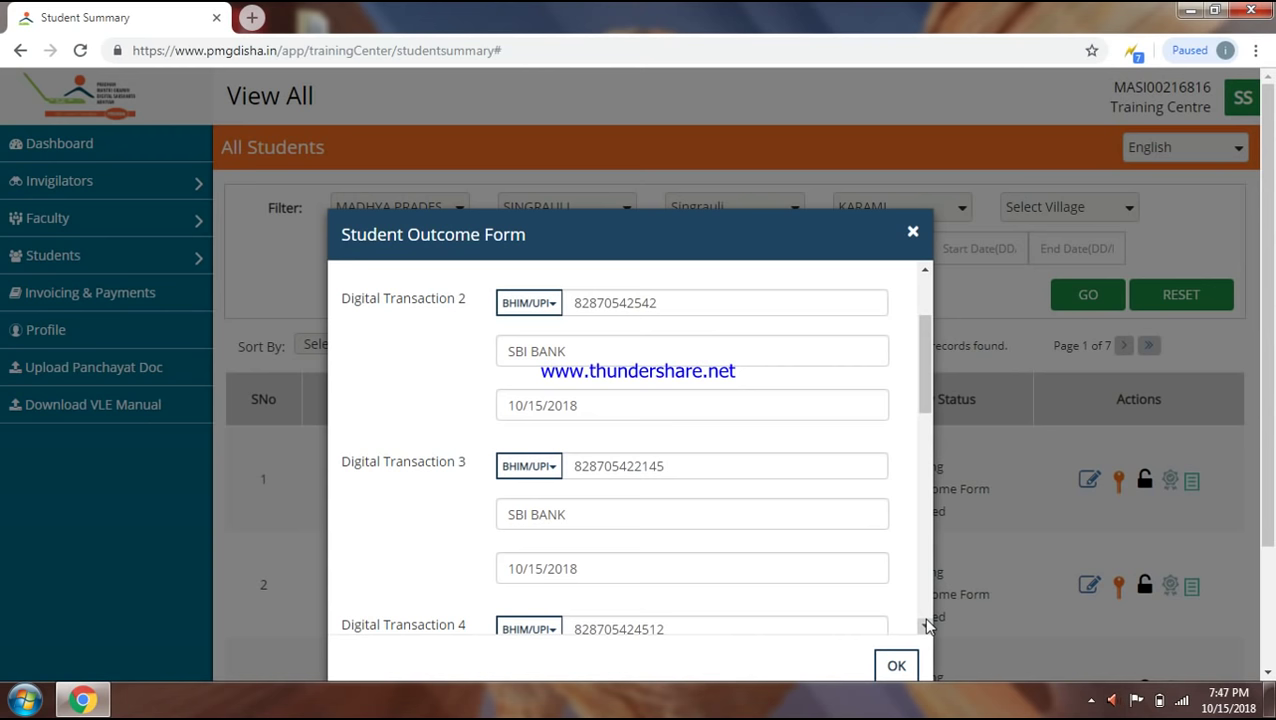
scroll(925, 620, down, 3)
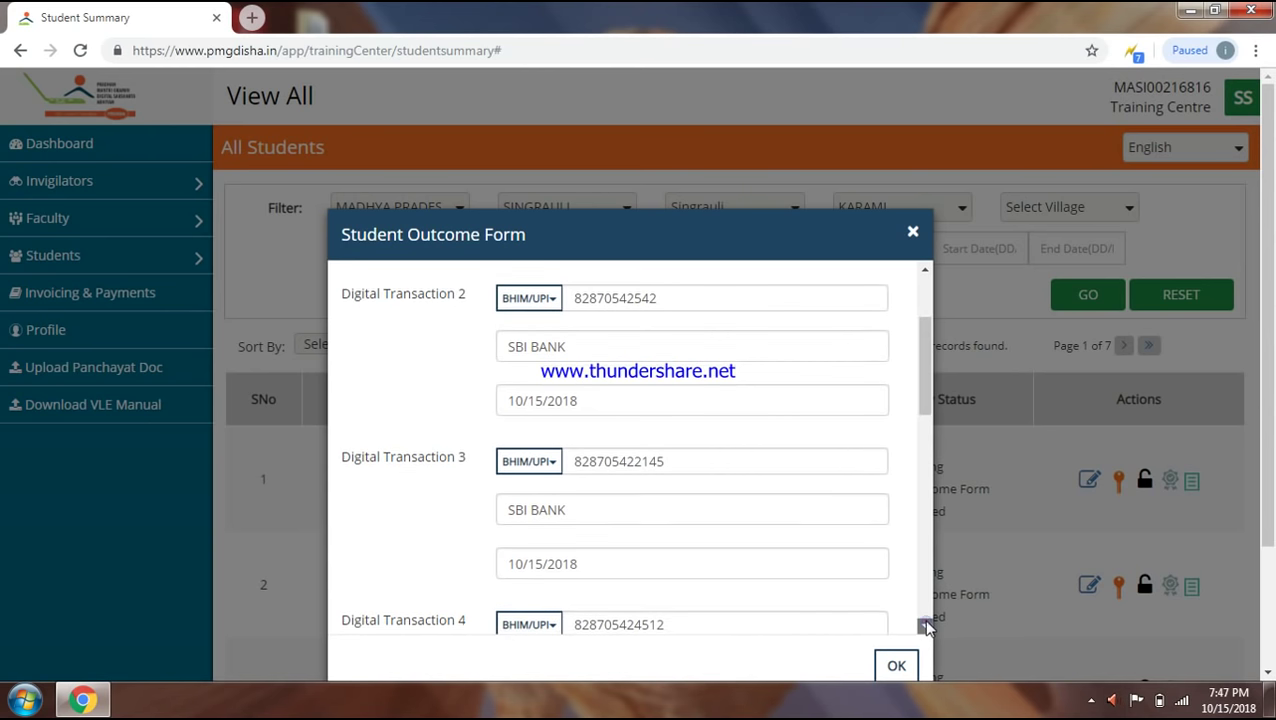
click(897, 665)
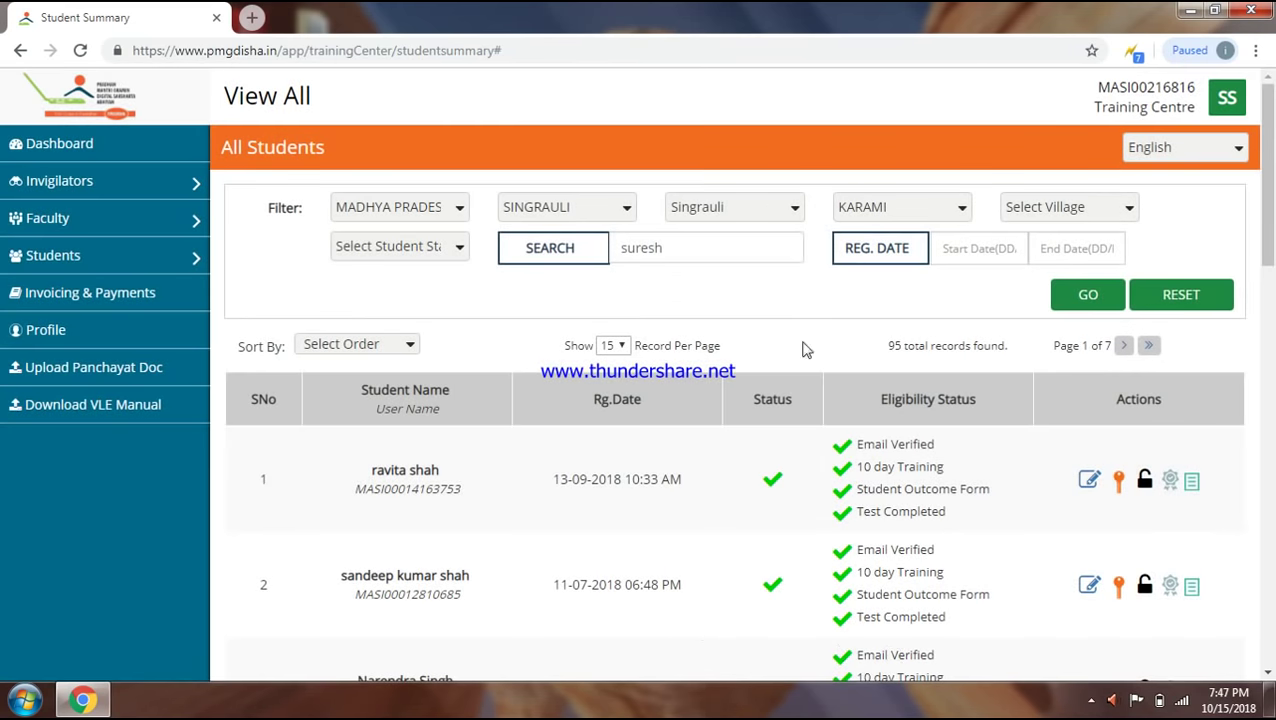
click(1265, 672)
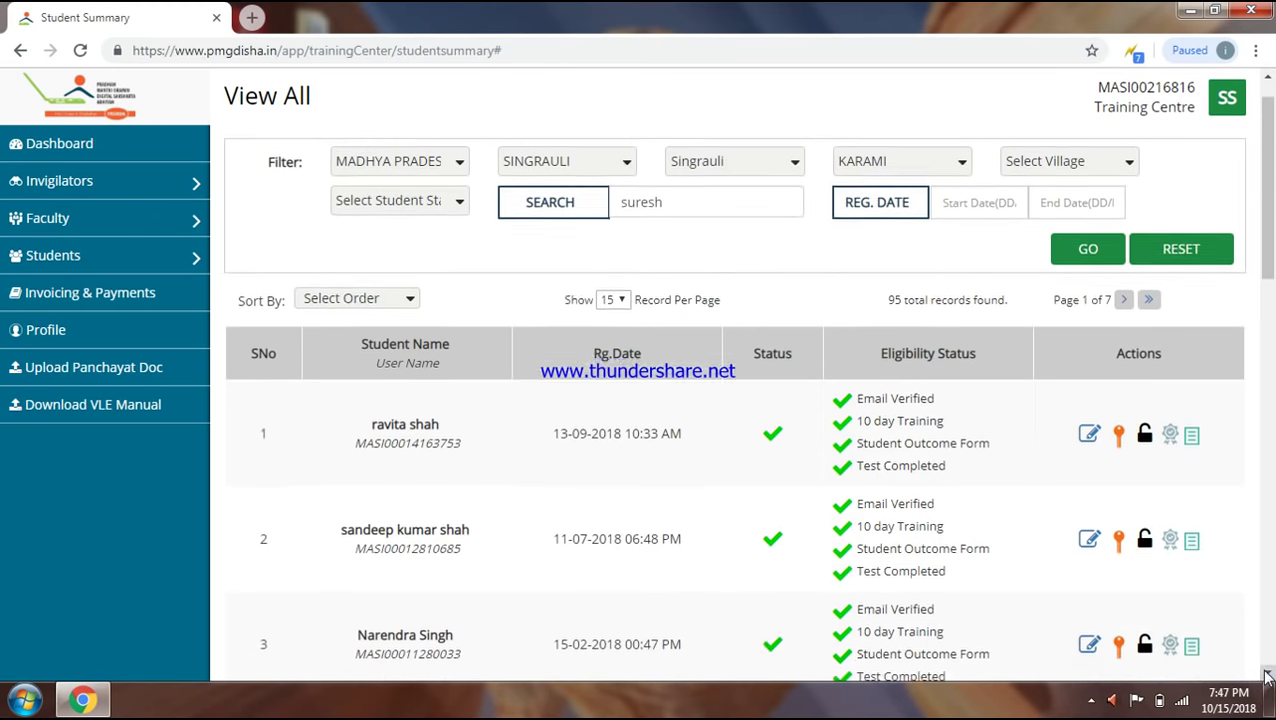
scroll(1265, 672, down, 5)
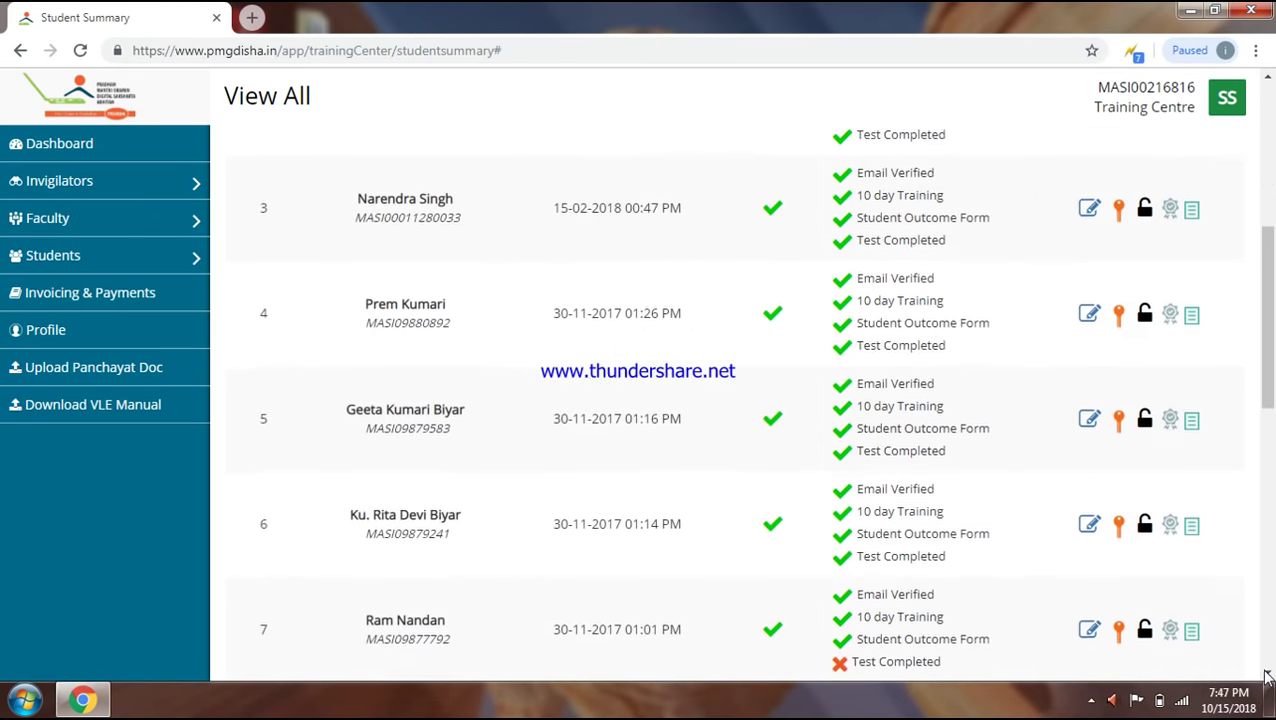
scroll(1265, 677, down, 1)
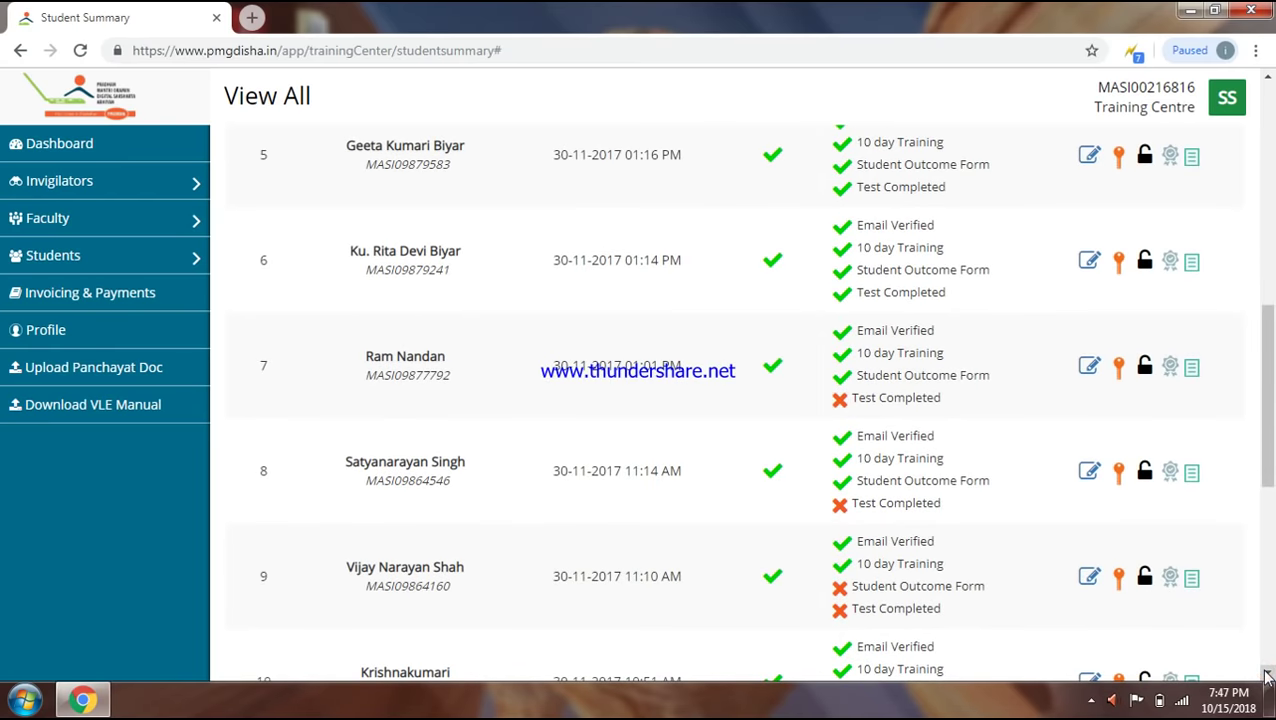
scroll(1265, 677, down, 2)
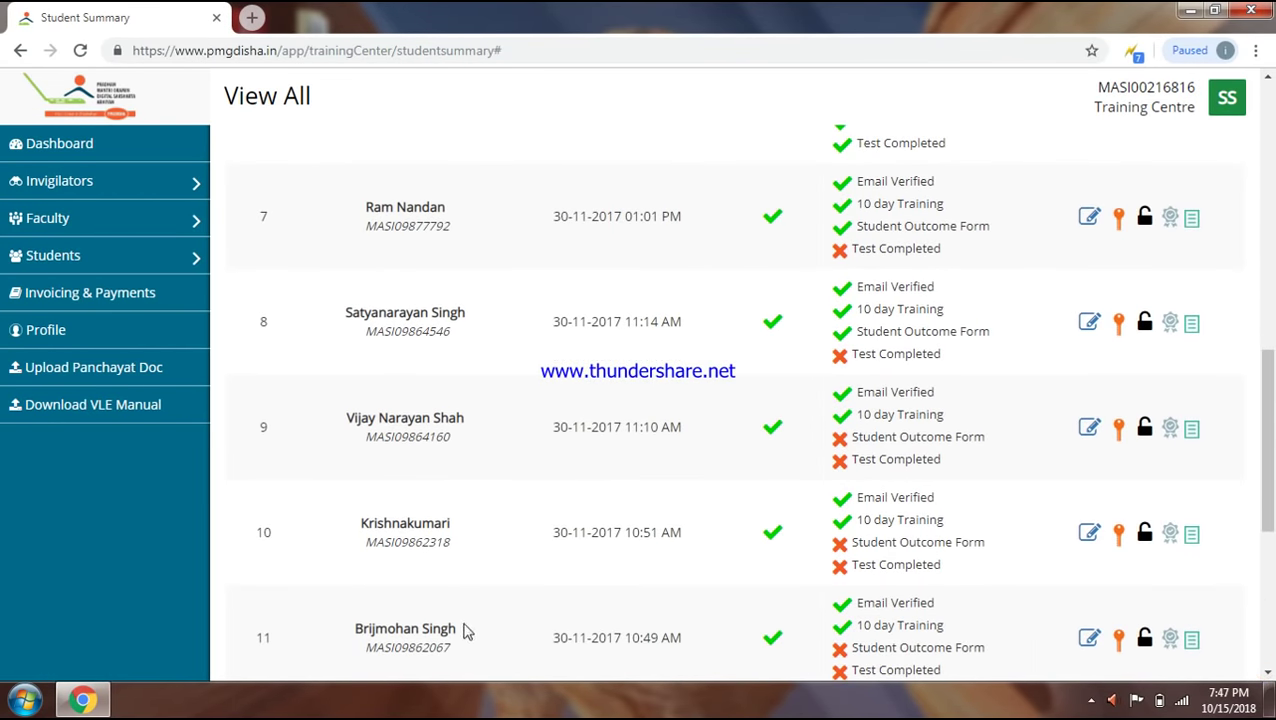
click(613, 50)
text(.)
key(Return)
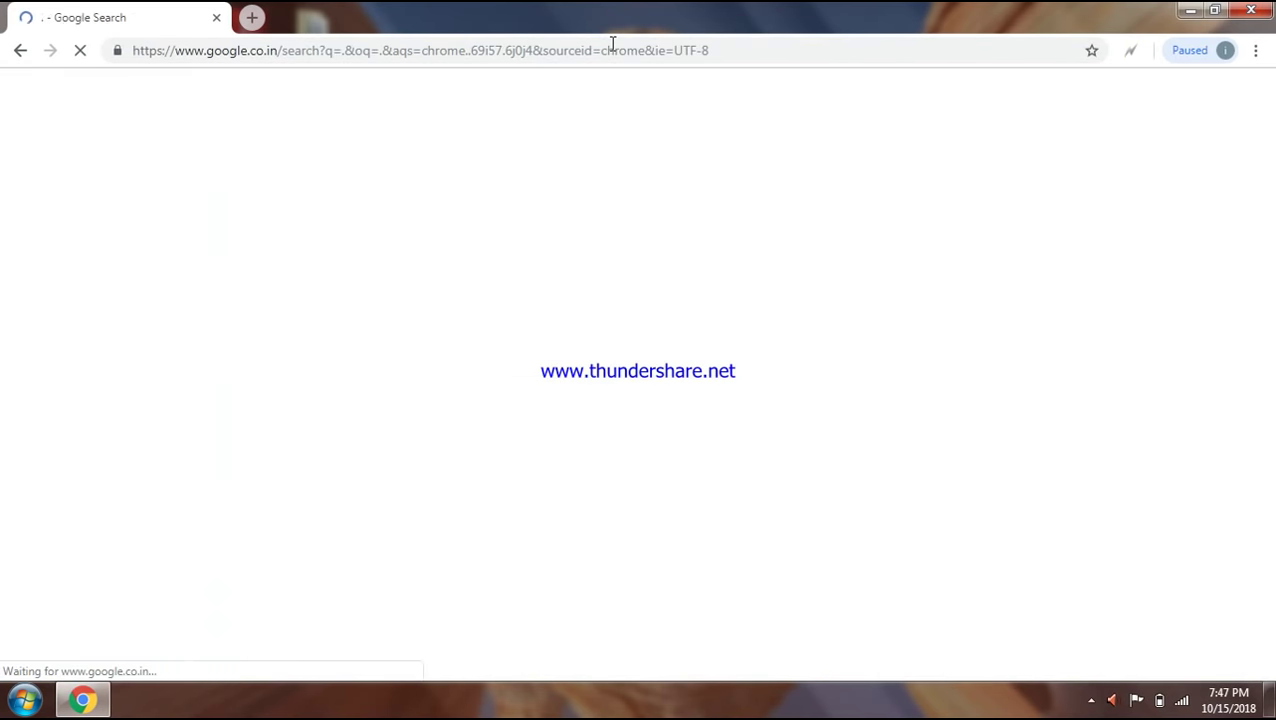
click(20, 50)
click(285, 50)
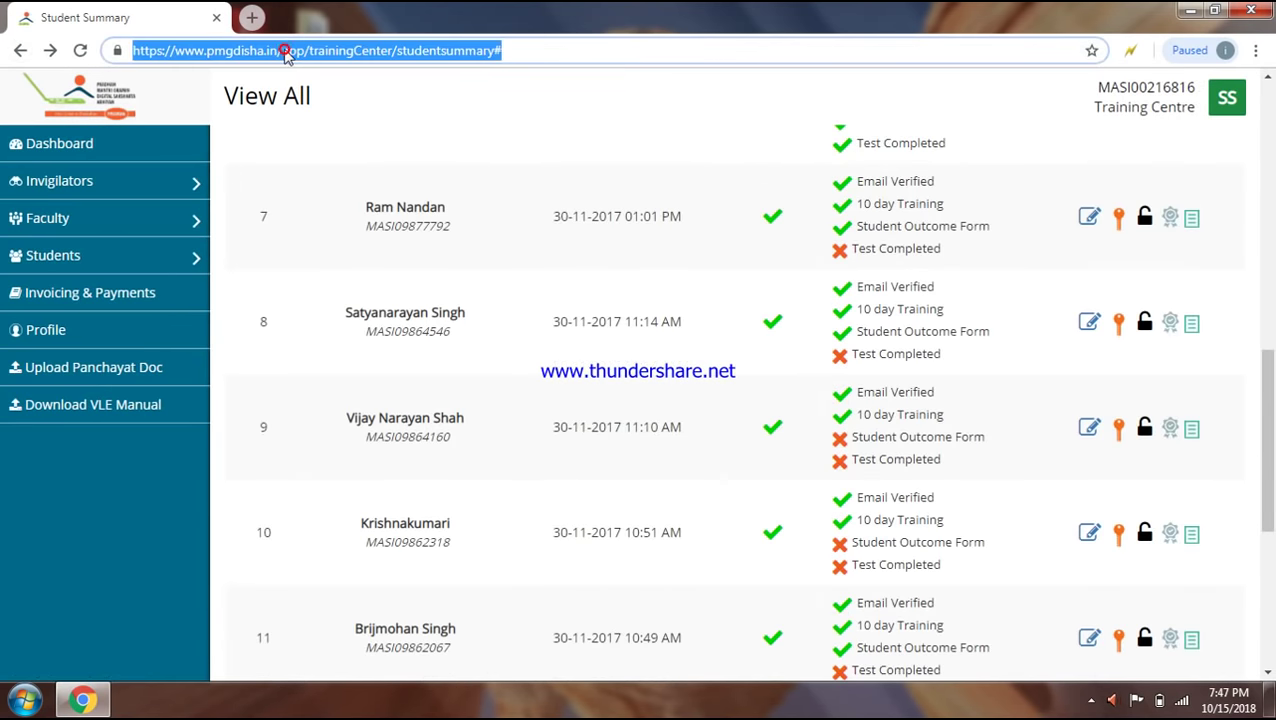
- Reload the student summary page and check students 11–15 at the list's end, then the top
key(Return)
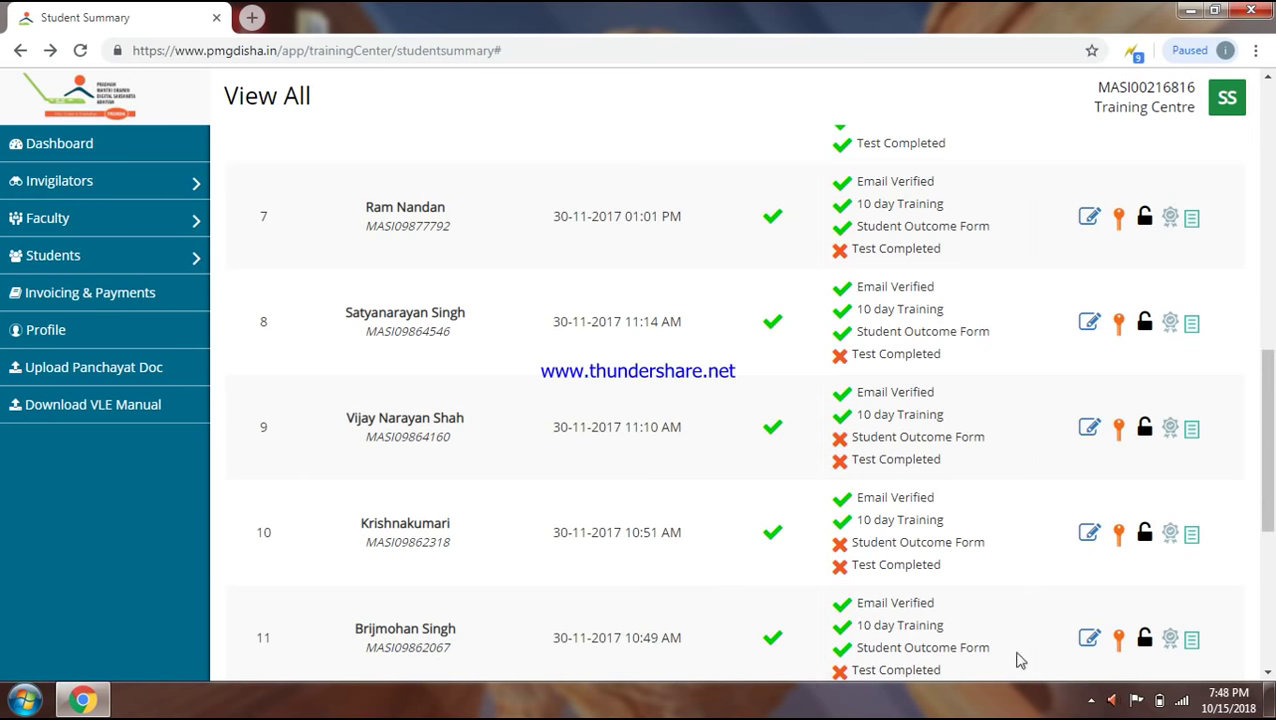
click(1269, 638)
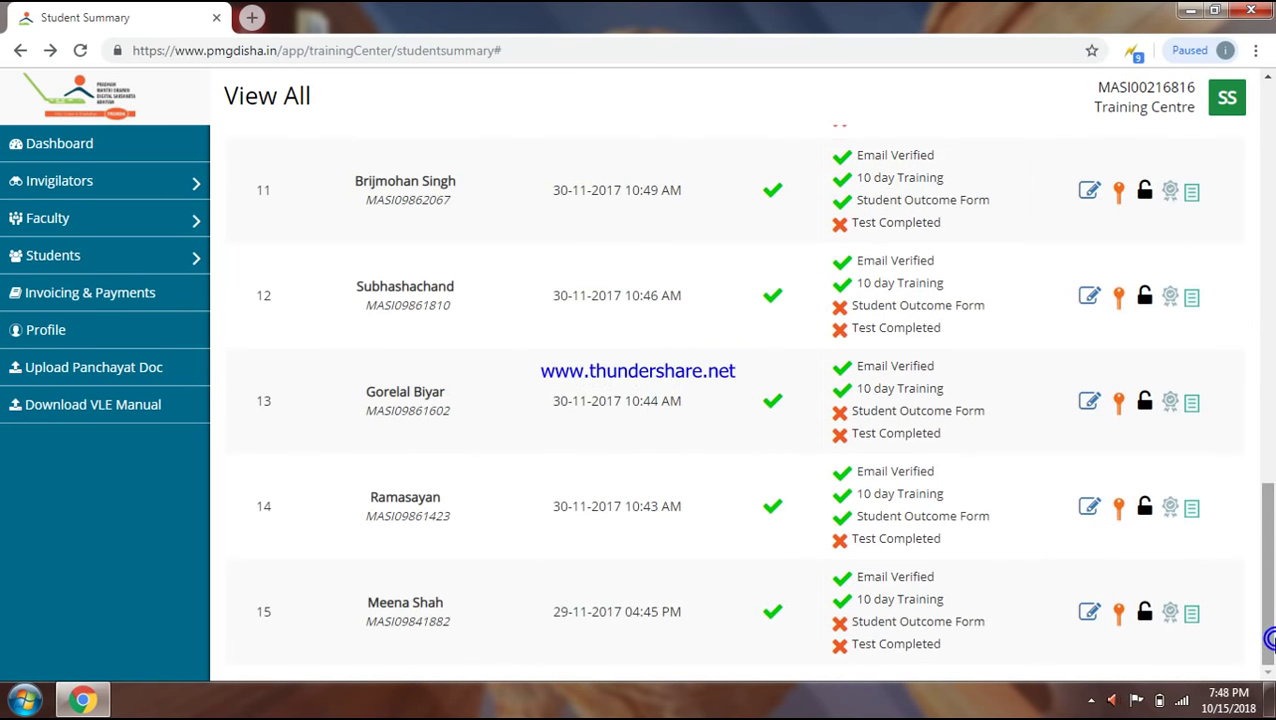
click(1270, 290)
click(1271, 210)
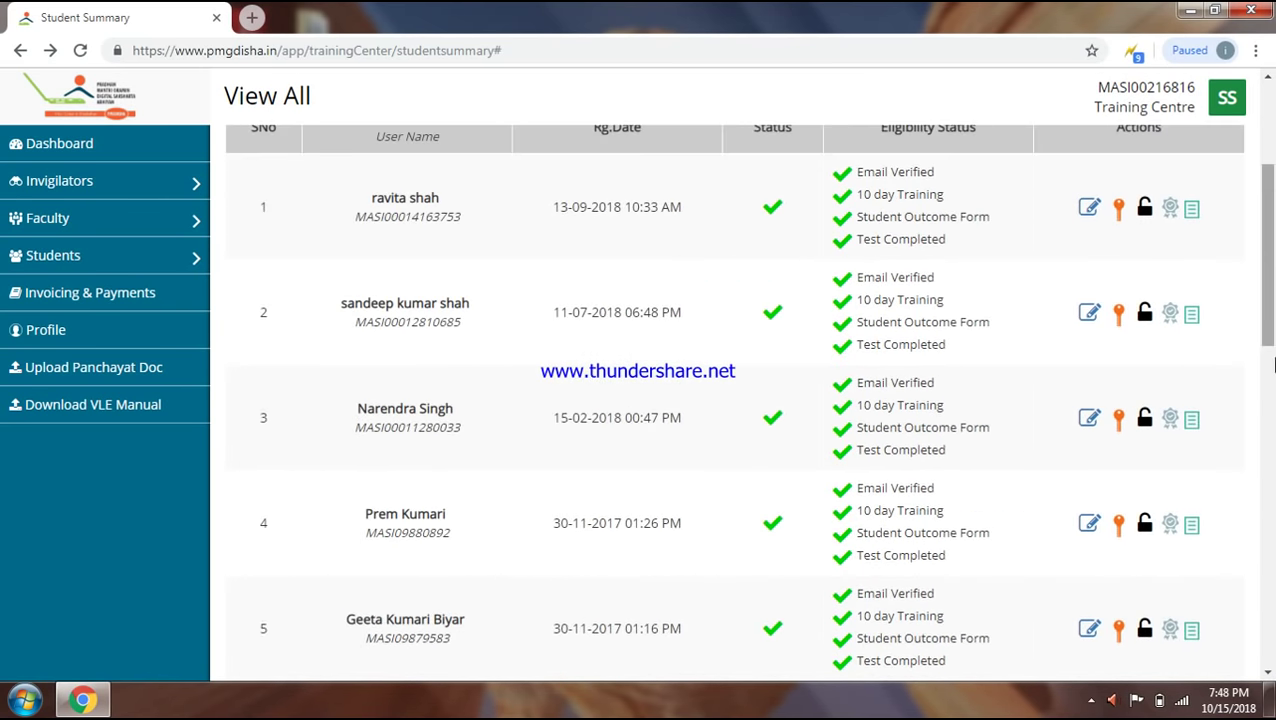
scroll(1272, 250, down, 5)
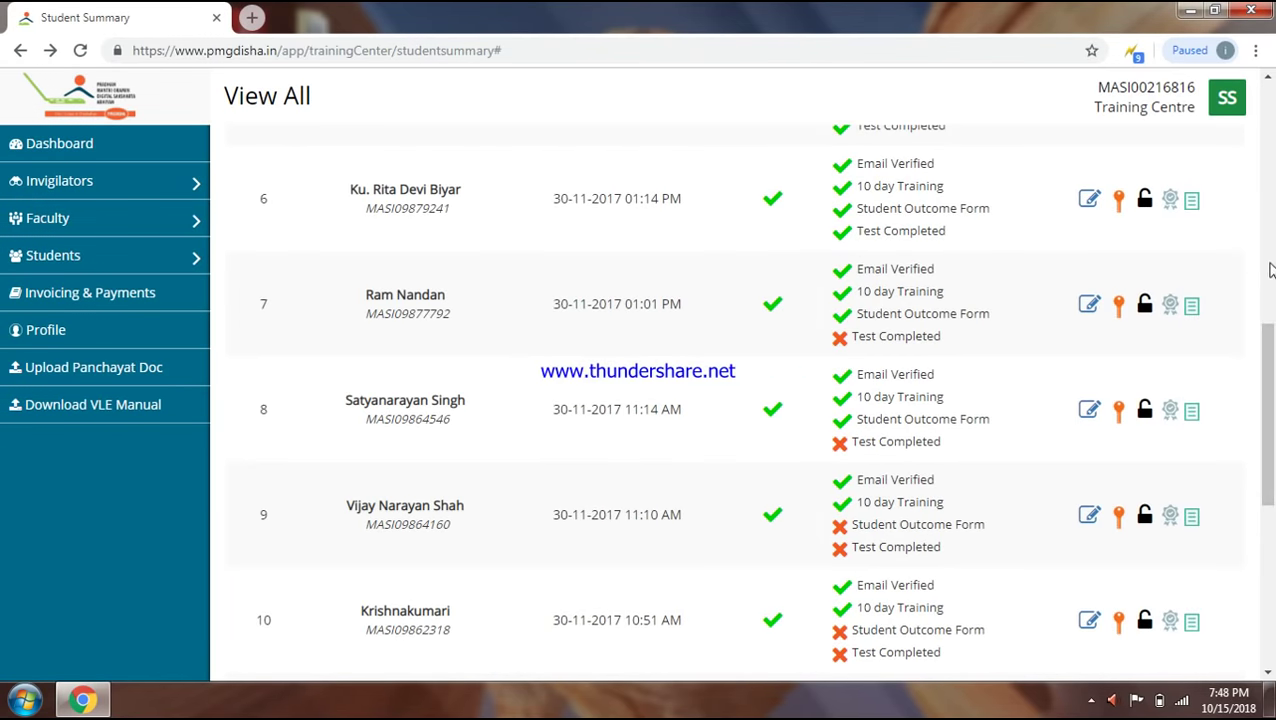
click(1270, 270)
- Compare students 1–5 and 6–10 to see who has the outcome form and tests completed
click(1266, 467)
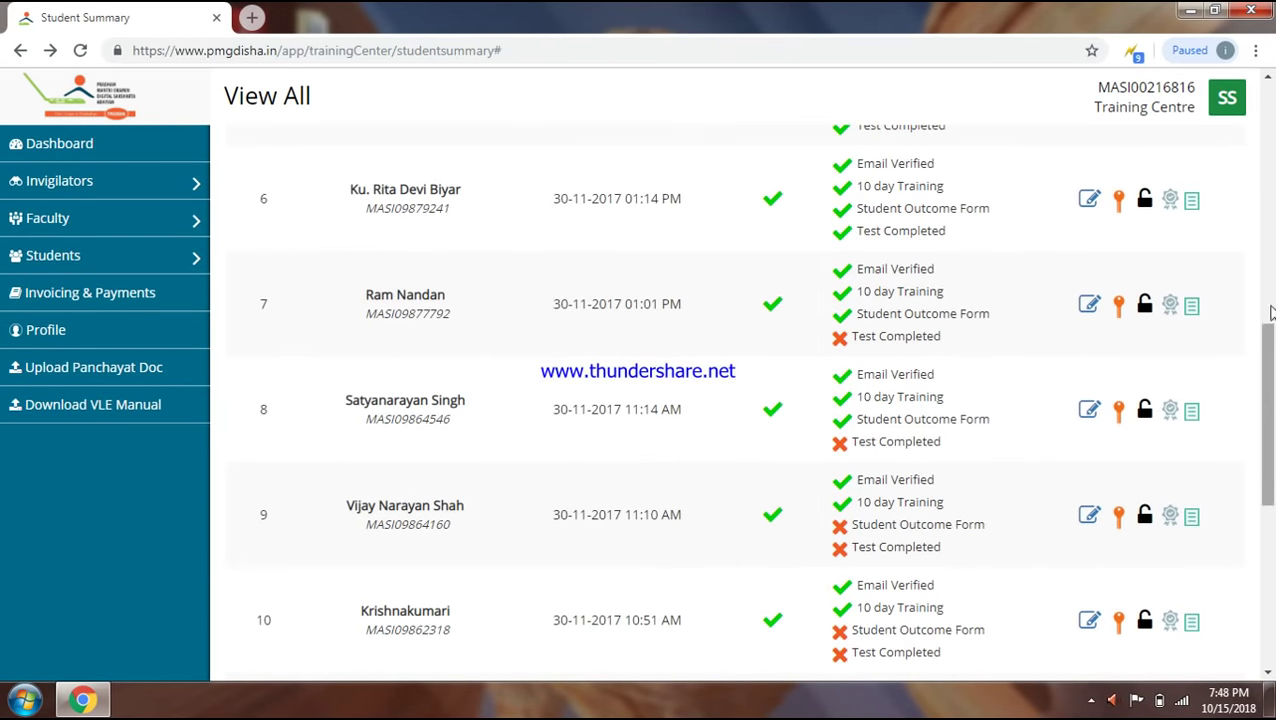
click(1270, 198)
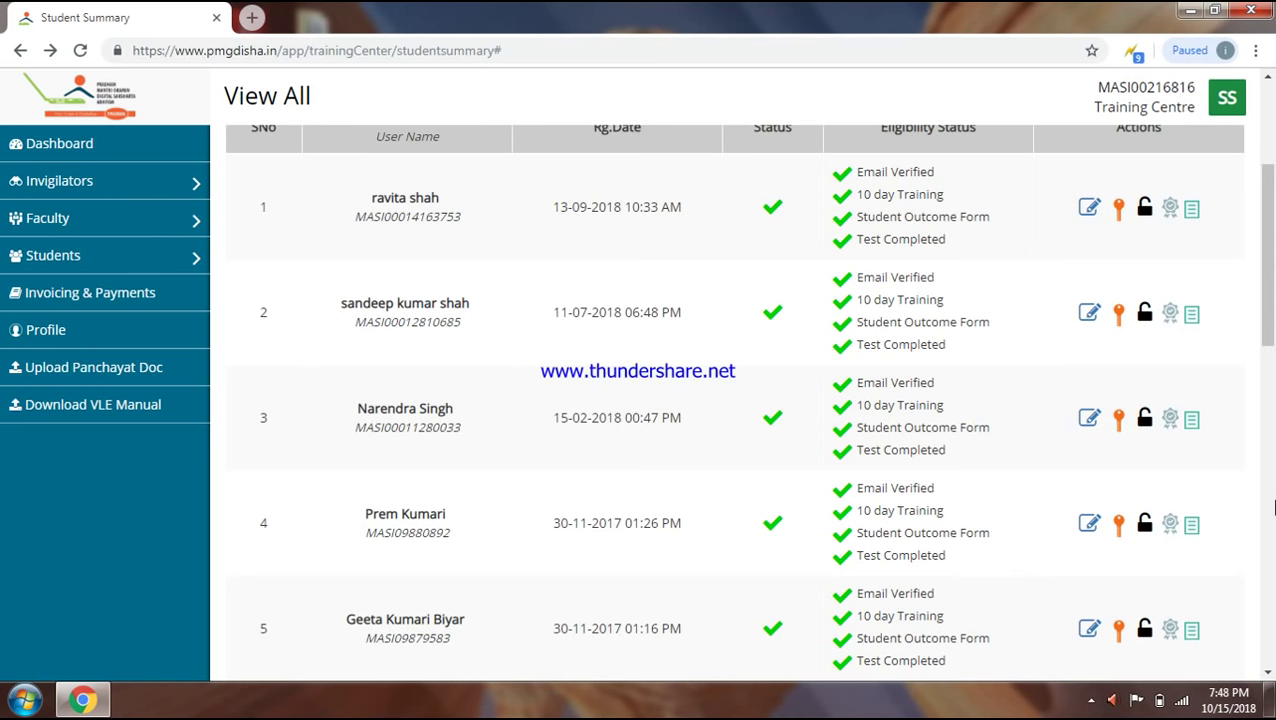
click(1272, 508)
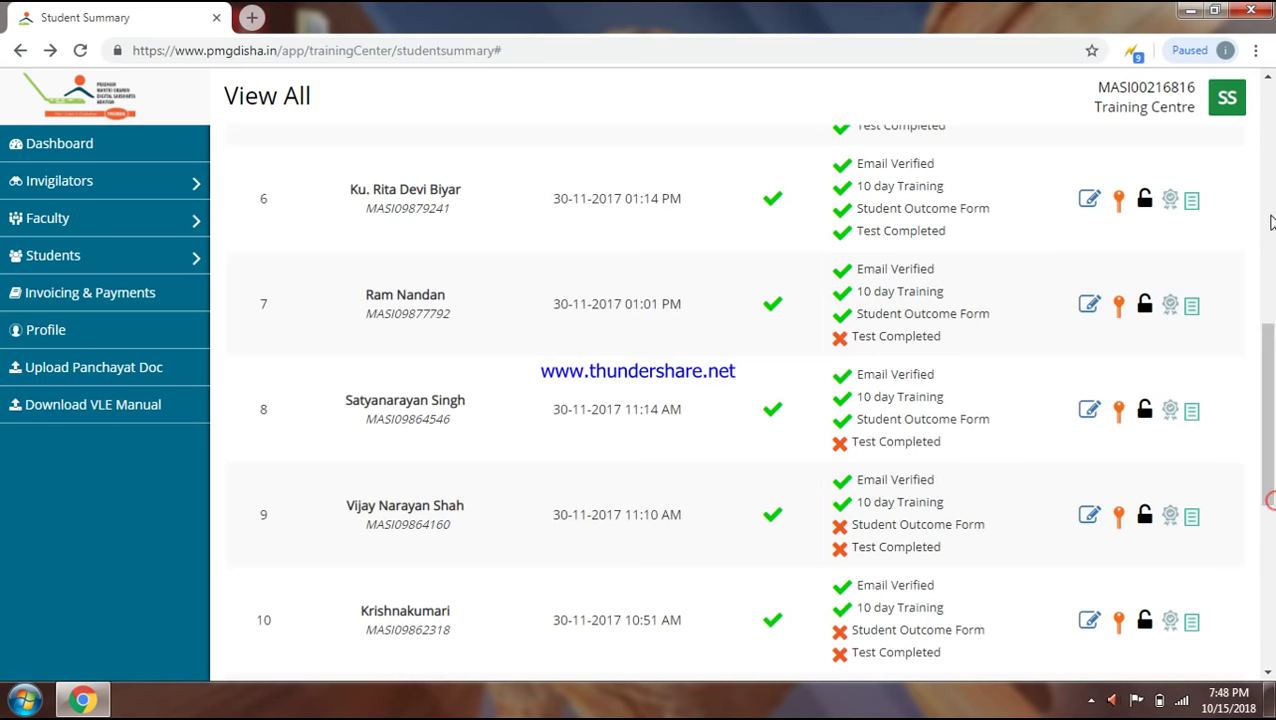
click(1270, 220)
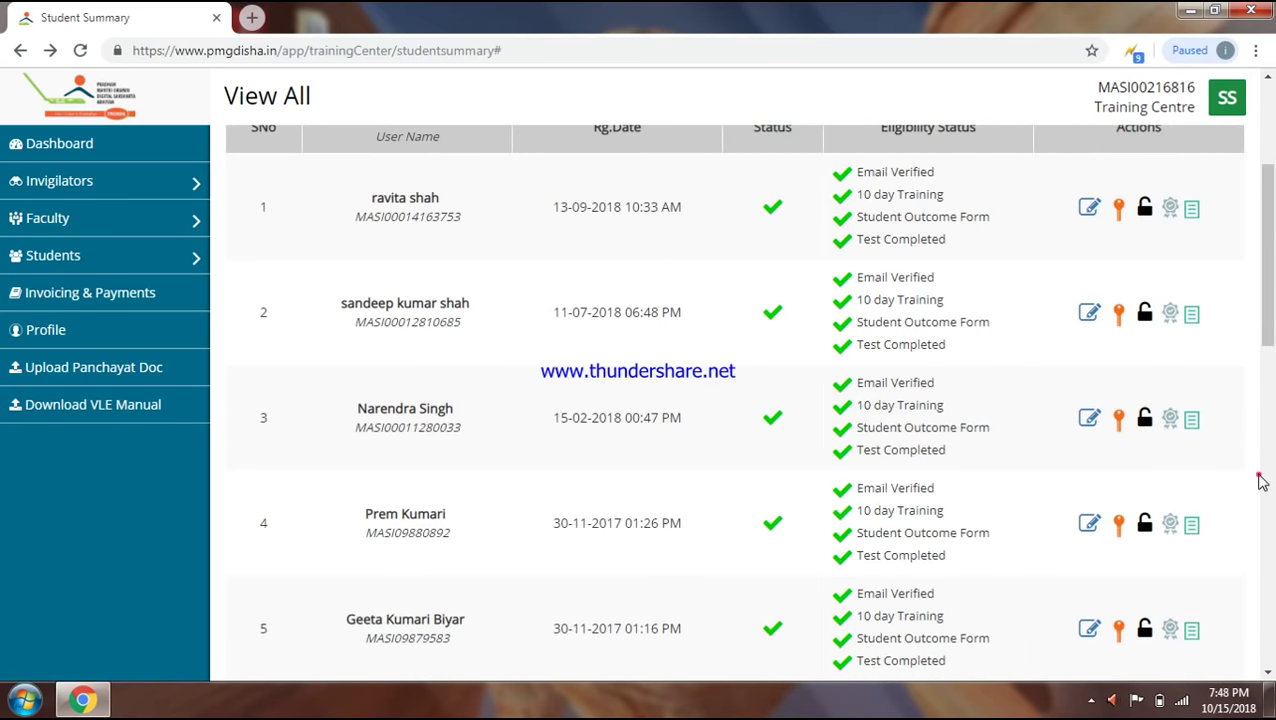
key(ctrl+a)
middle_click(1262, 478)
click(1272, 500)
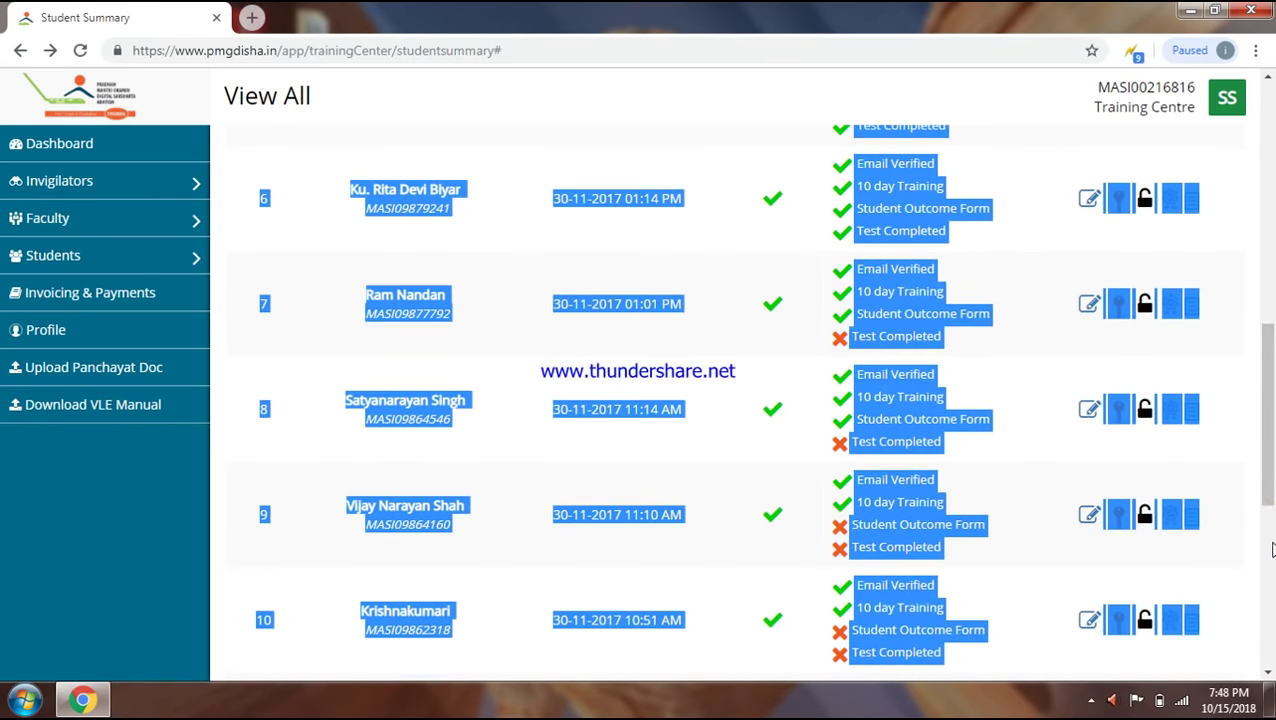
right_click(1087, 702)
click(1091, 700)
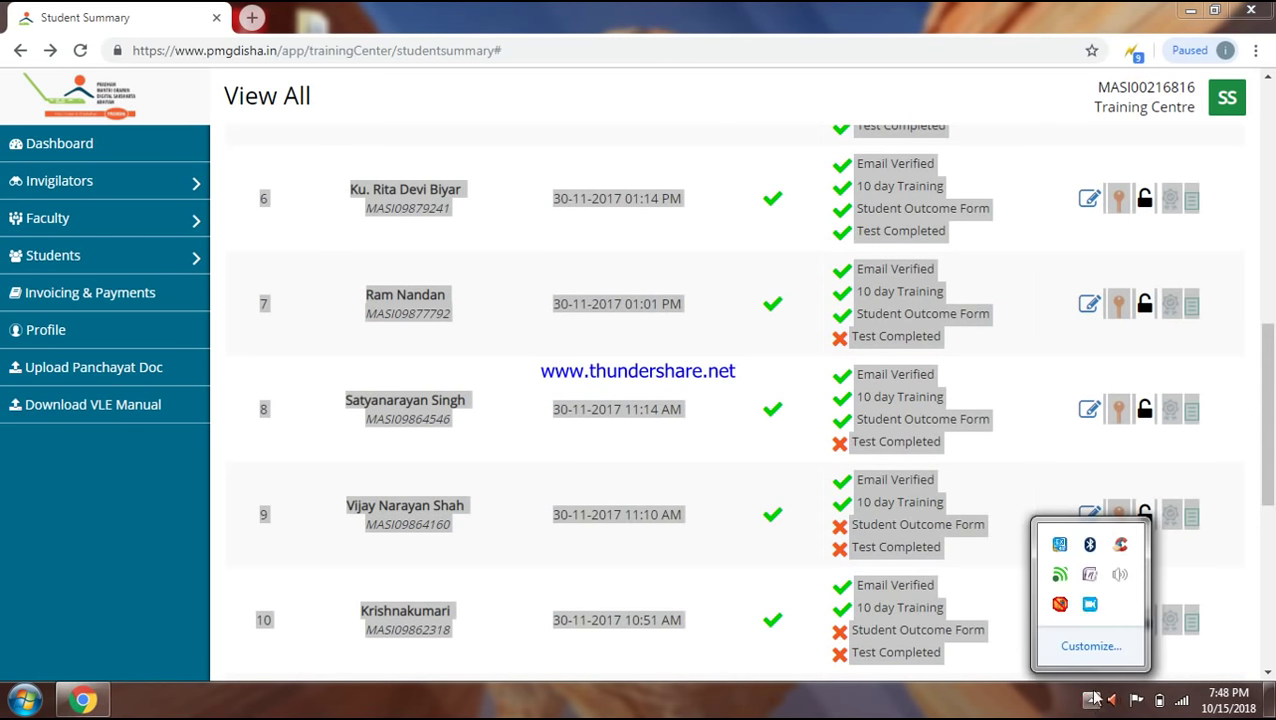